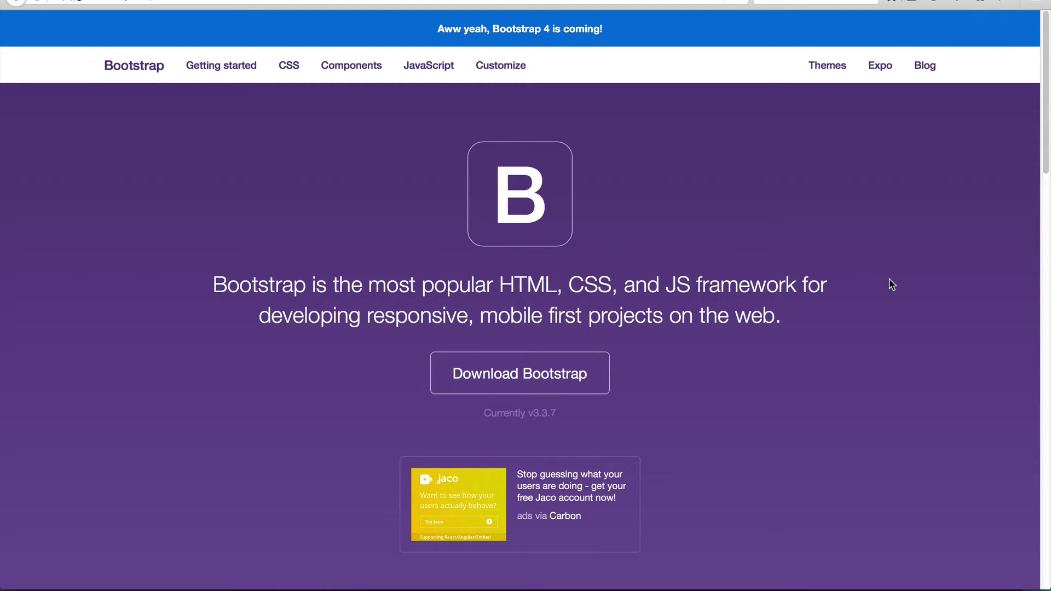
Scroll down and back up through the Bootstrap homepage before switching to the D8 Paras site.
{"action": "scroll", "coordinate": [892, 285], "scroll_direction": "down", "scroll_amount": 1}
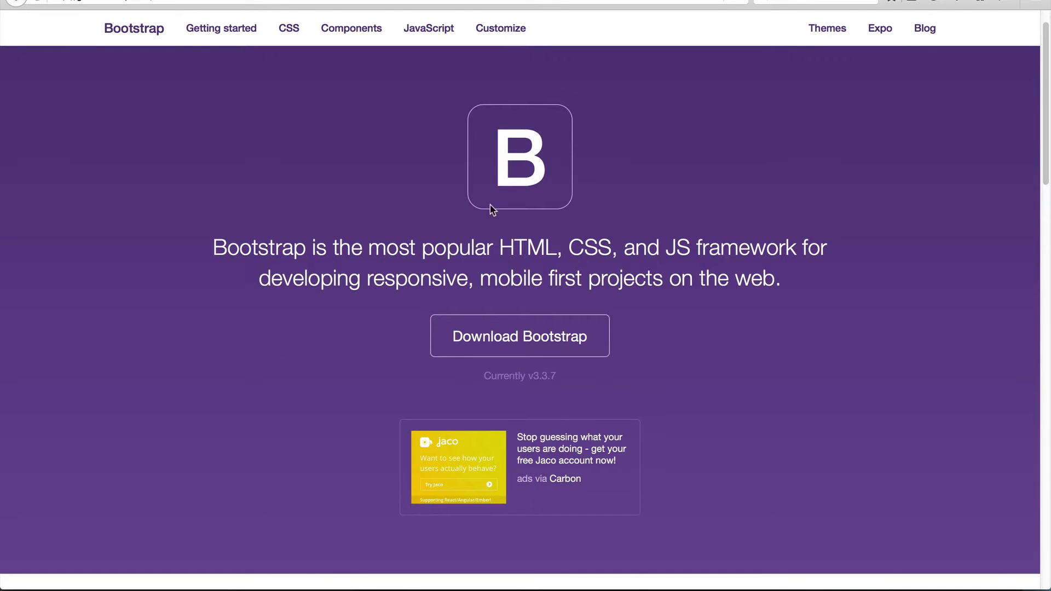
{"action": "scroll", "coordinate": [488, 281], "scroll_direction": "down", "scroll_amount": 9}
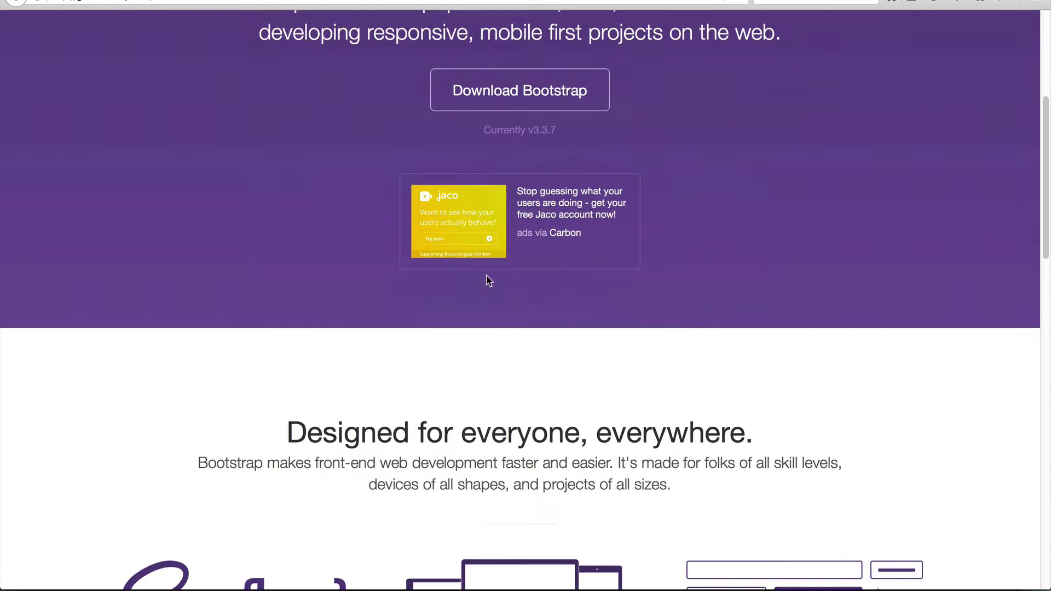
{"action": "scroll", "coordinate": [822, 336], "scroll_direction": "down", "scroll_amount": 4}
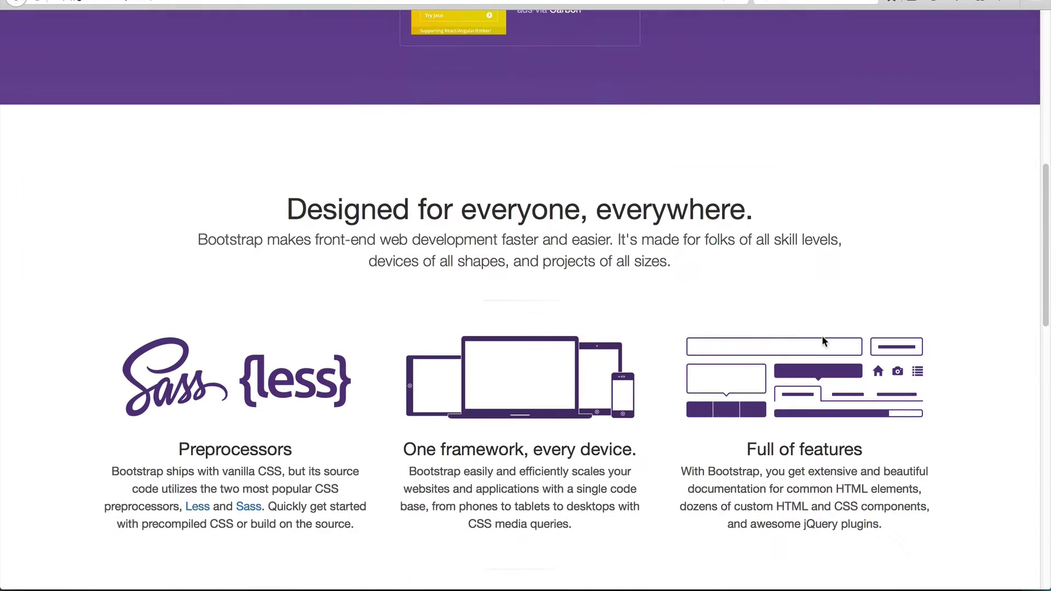
{"action": "scroll", "coordinate": [353, 271], "scroll_direction": "down", "scroll_amount": 3}
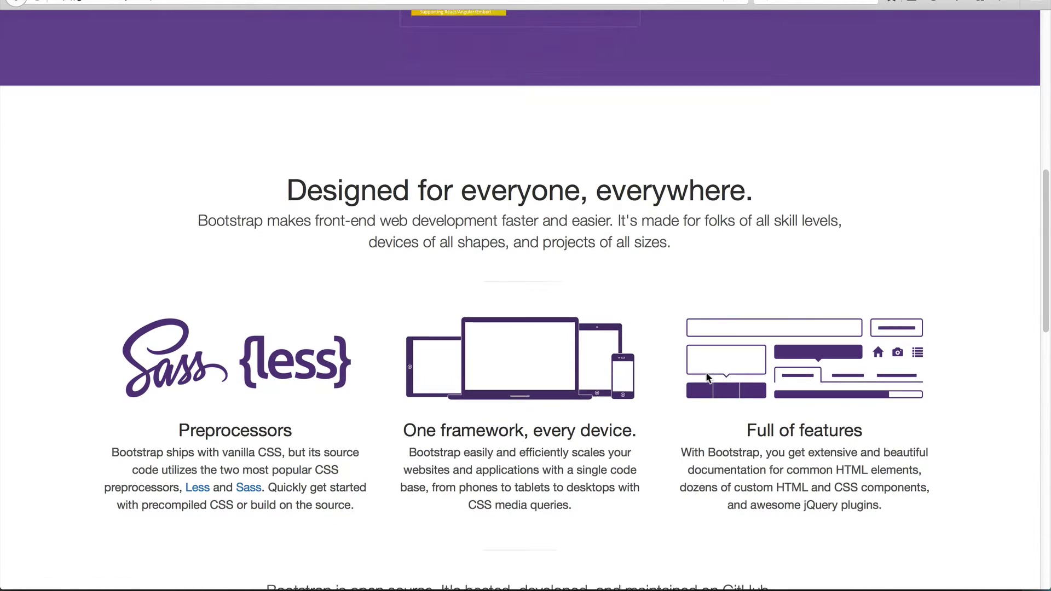
{"action": "scroll", "coordinate": [481, 306], "scroll_direction": "down", "scroll_amount": 12}
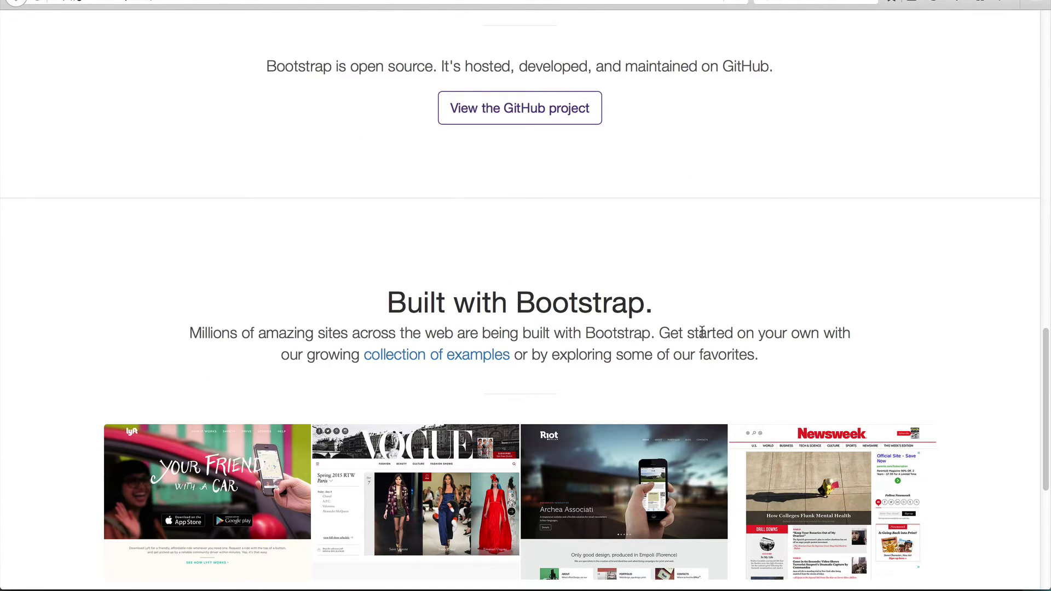
{"action": "scroll", "coordinate": [709, 467], "scroll_direction": "down", "scroll_amount": 8}
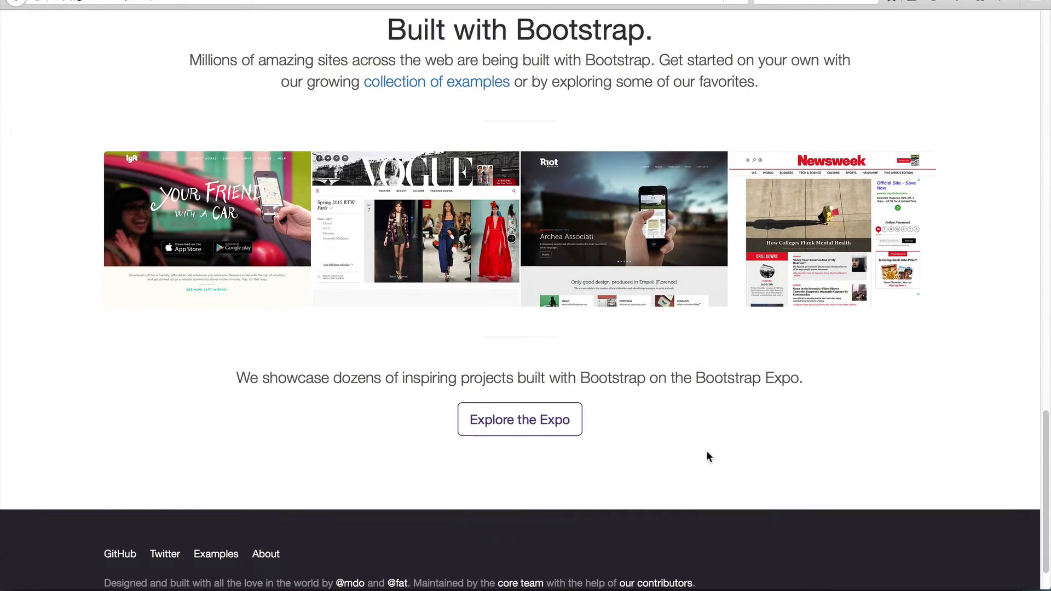
{"action": "scroll", "coordinate": [691, 425], "scroll_direction": "up", "scroll_amount": 8}
{"action": "scroll", "coordinate": [691, 422], "scroll_direction": "up", "scroll_amount": 15}
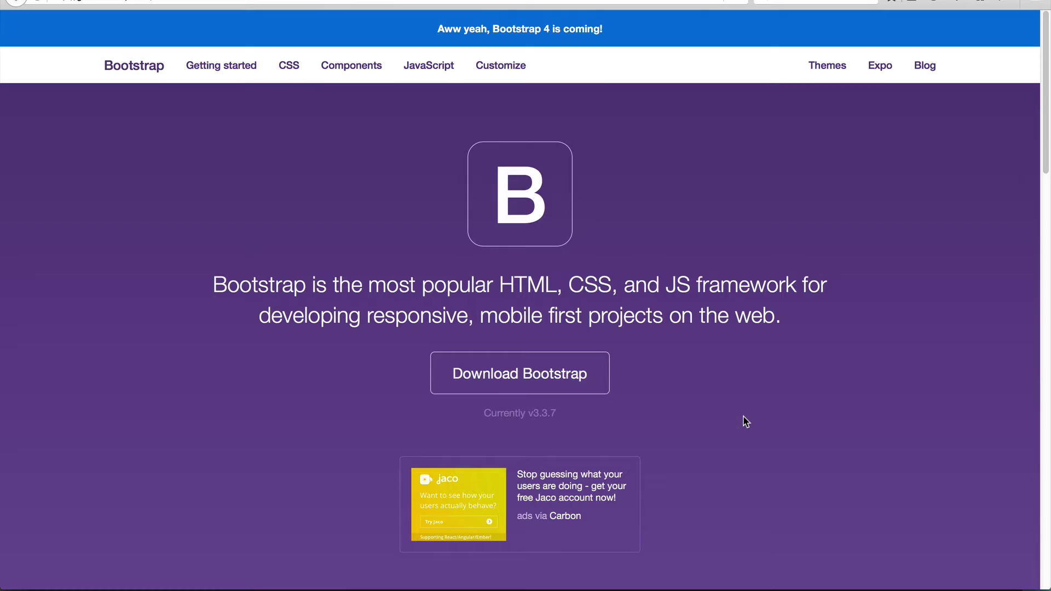
{"action": "scroll", "coordinate": [746, 421], "scroll_direction": "down", "scroll_amount": 2}
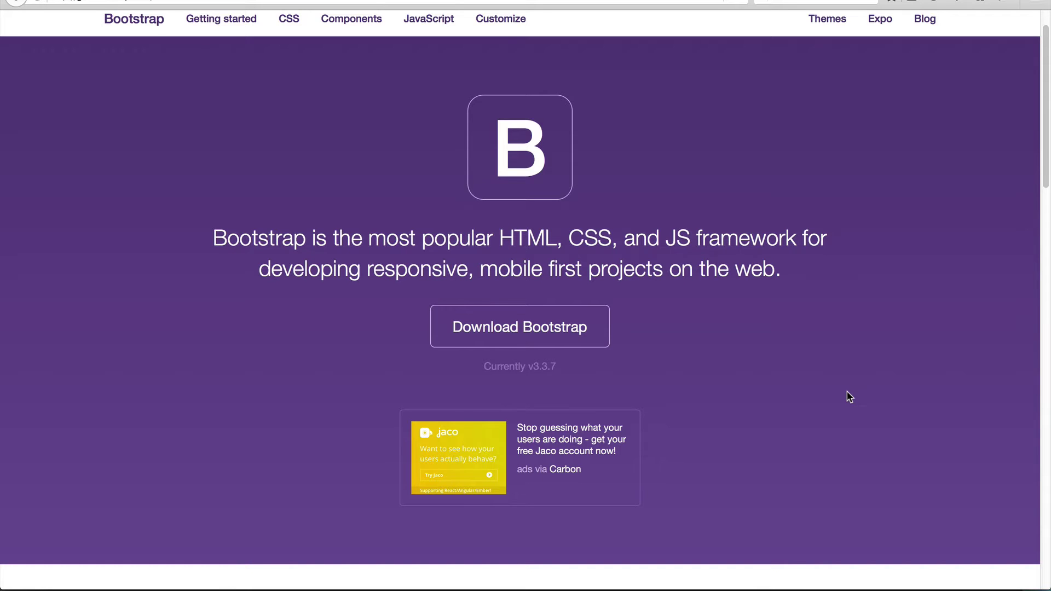
{"action": "scroll", "coordinate": [846, 396], "scroll_direction": "down", "scroll_amount": 7}
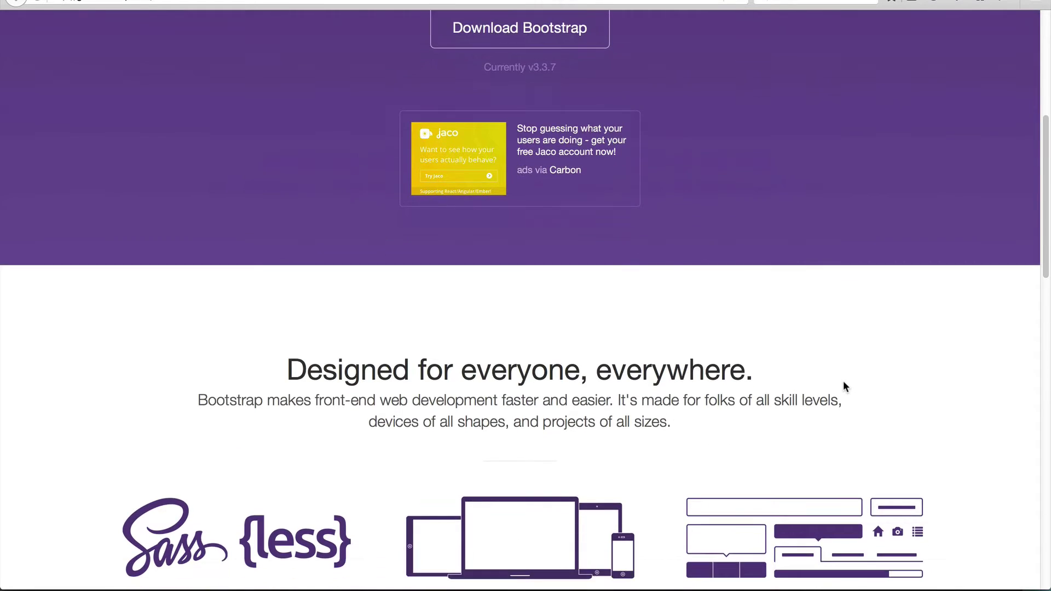
{"action": "scroll", "coordinate": [843, 382], "scroll_direction": "down", "scroll_amount": 4}
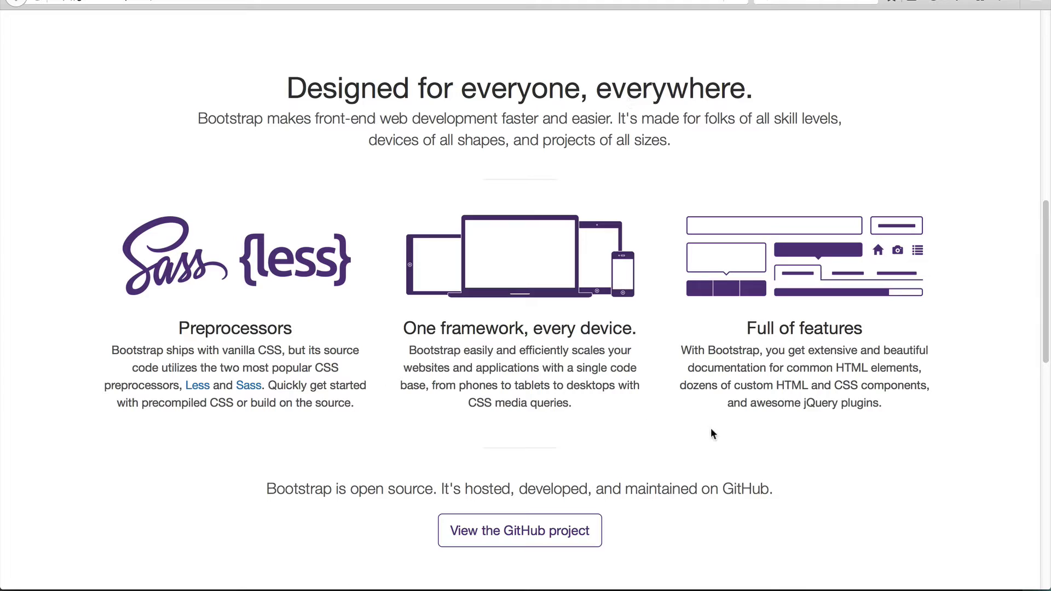
{"action": "scroll", "coordinate": [715, 425], "scroll_direction": "down", "scroll_amount": 7}
{"action": "scroll", "coordinate": [714, 424], "scroll_direction": "down", "scroll_amount": 5}
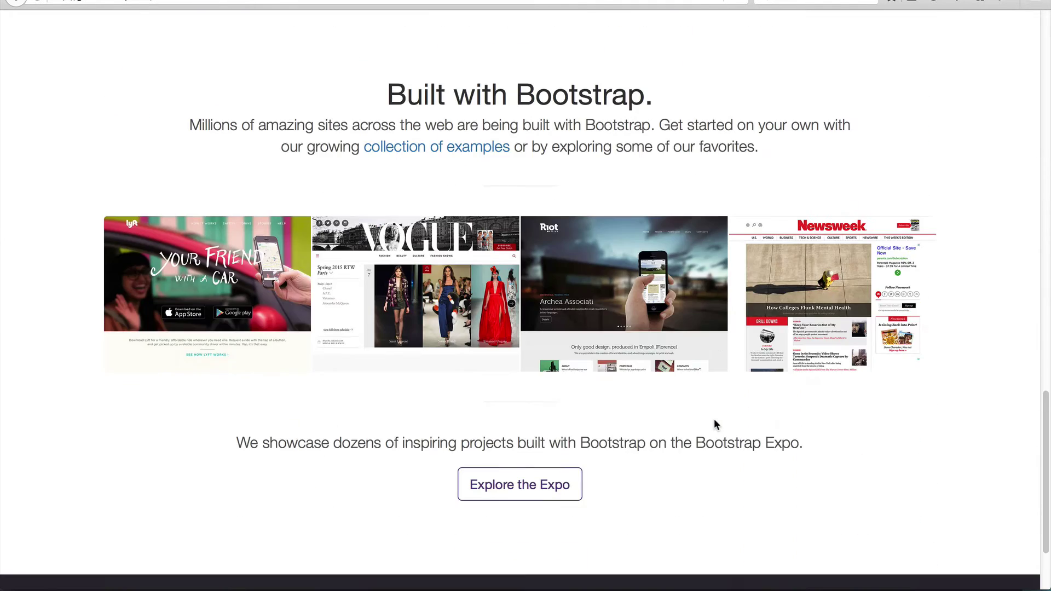
{"action": "scroll", "coordinate": [720, 419], "scroll_direction": "down", "scroll_amount": 1}
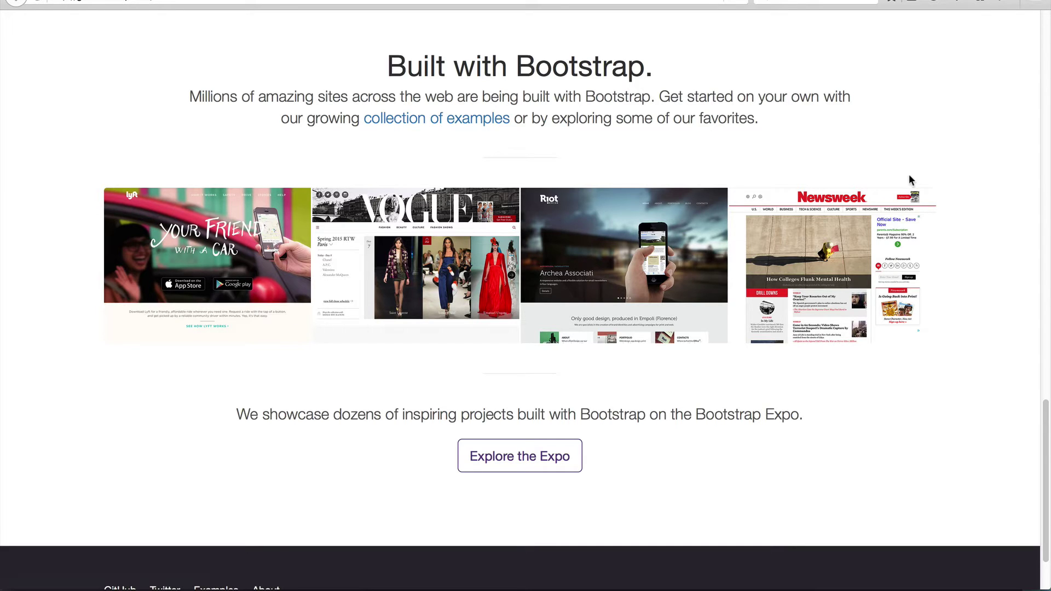
{"action": "scroll", "coordinate": [673, 171], "scroll_direction": "up", "scroll_amount": 5}
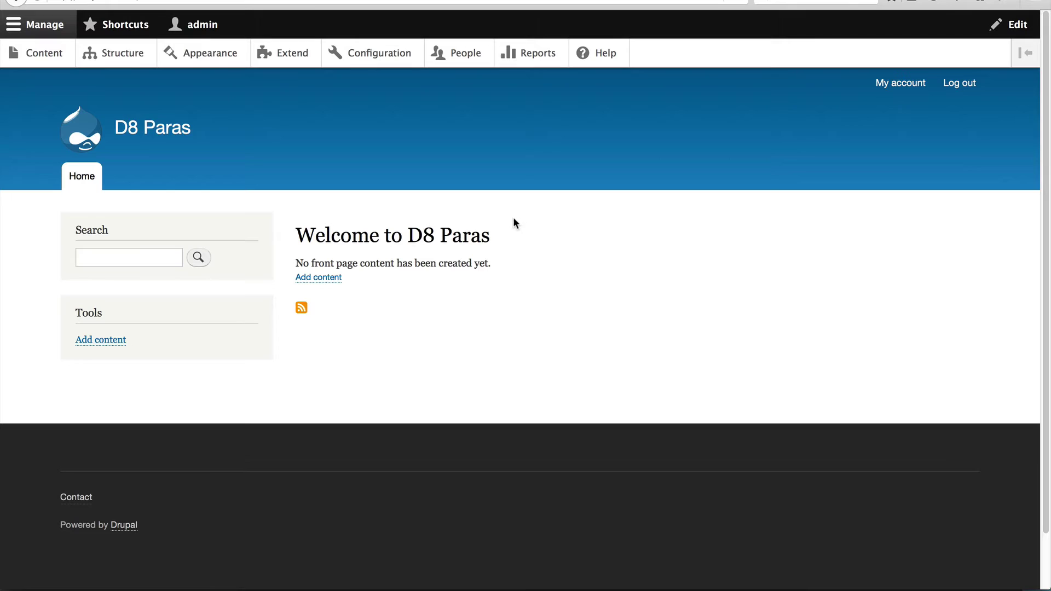
Go to Structure > Paragraphs types, which currently lists no types.
{"action": "left_click", "coordinate": [123, 55]}
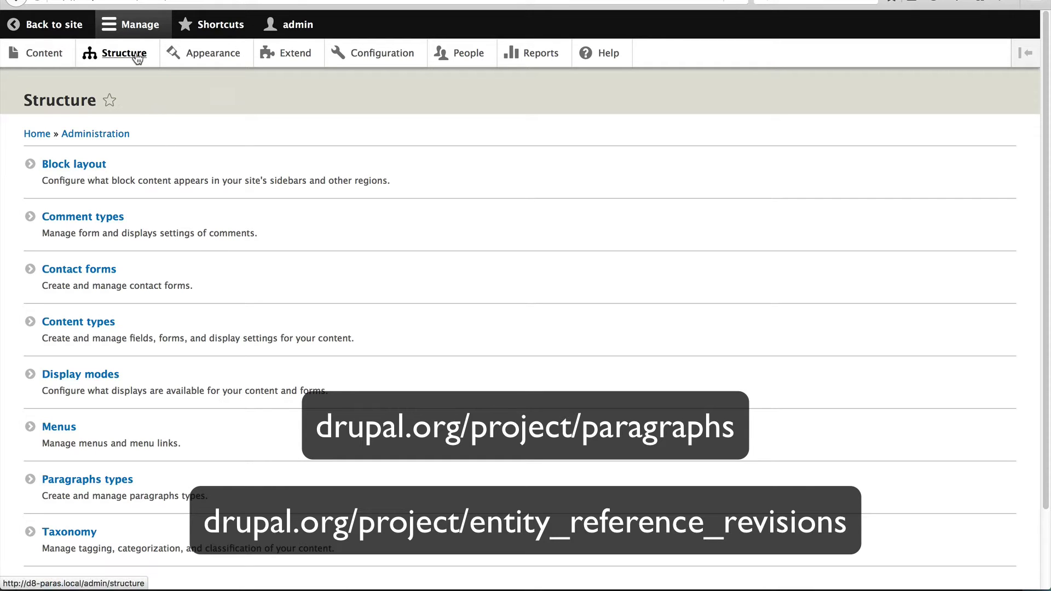
{"action": "left_click", "coordinate": [119, 482]}
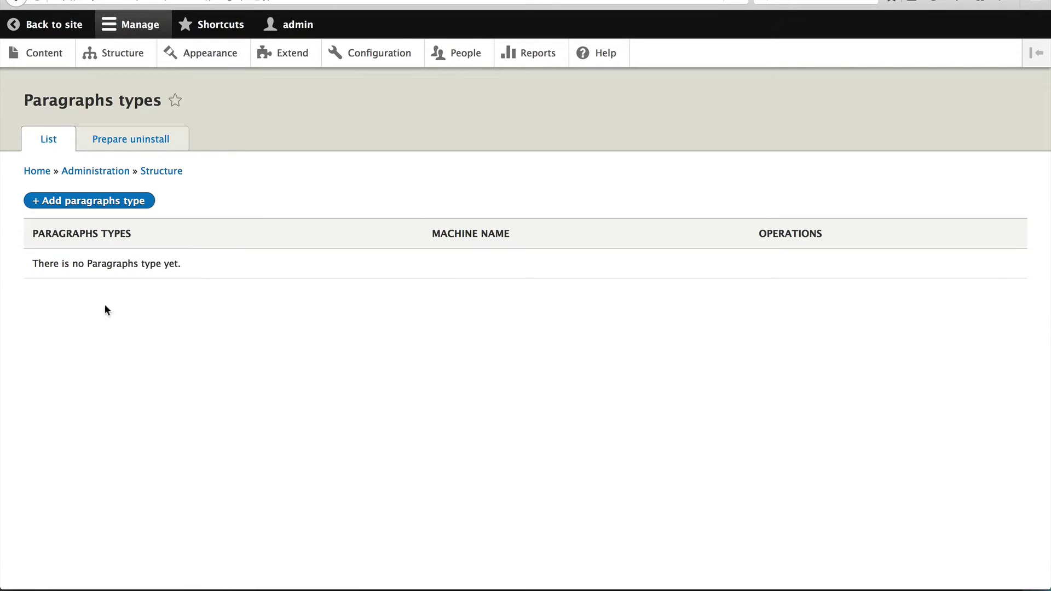
Add a paragraphs type labelled 'Content' and save it to reach its Manage fields page.
{"action": "left_click", "coordinate": [63, 202]}
{"action": "left_click", "coordinate": [67, 177]}
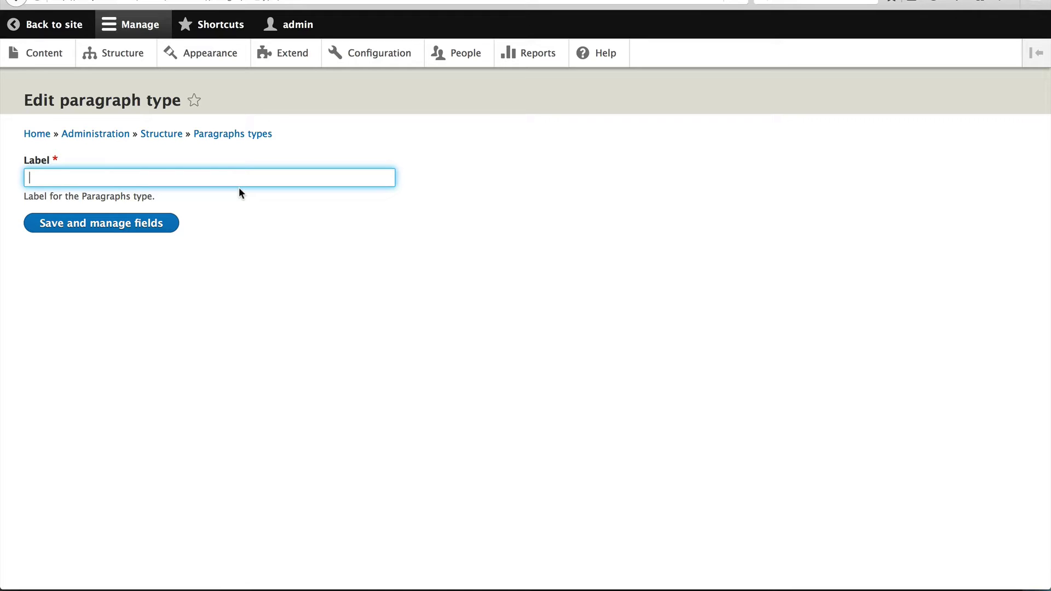
{"action": "type", "text": "Content"}
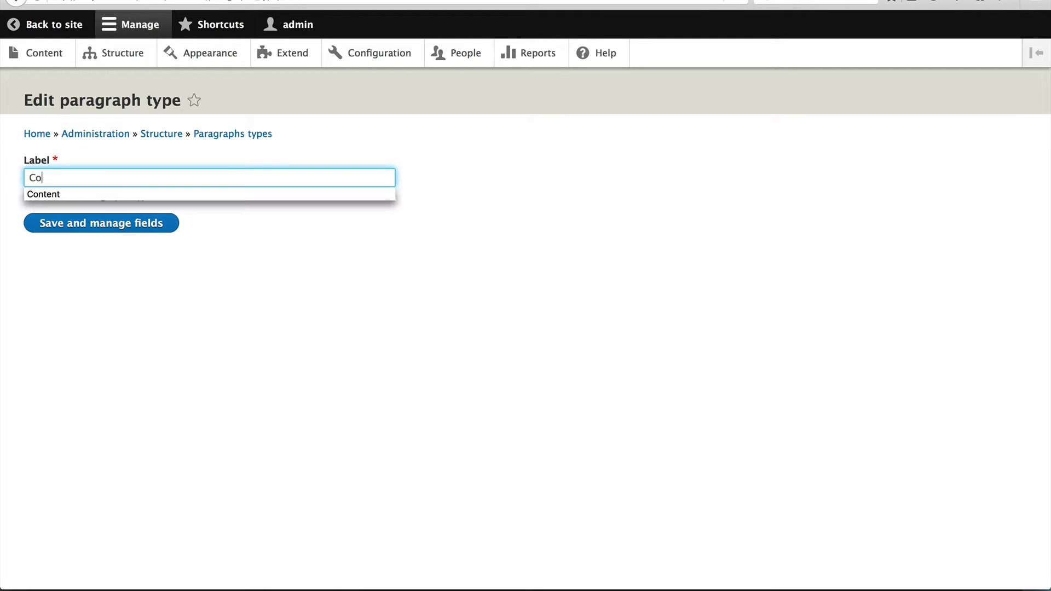
{"action": "left_click", "coordinate": [337, 282]}
{"action": "left_click", "coordinate": [166, 228]}
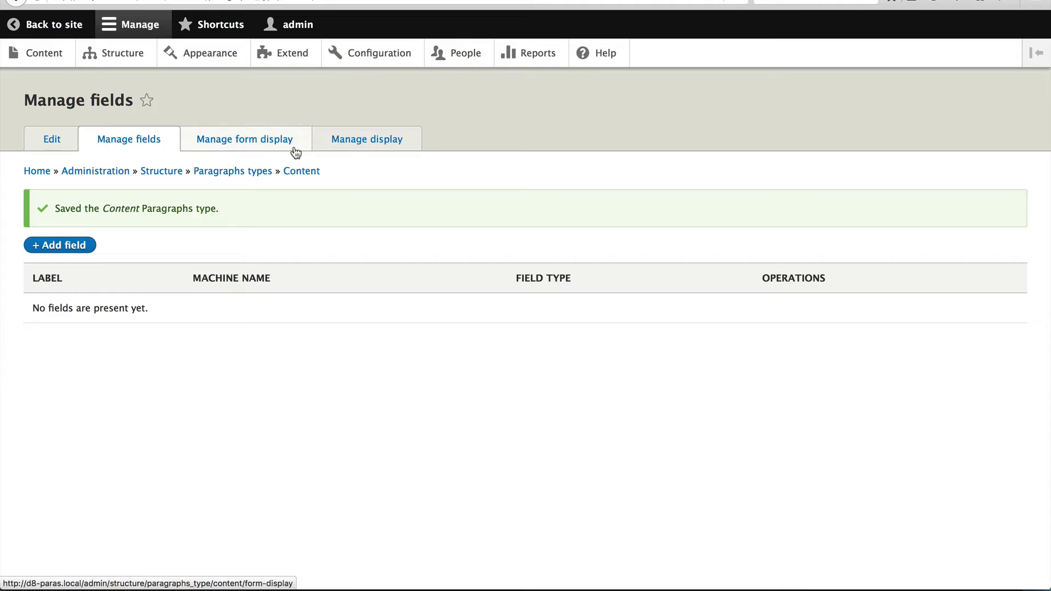
Add a Text (plain) field labelled 'Title' with 255-character, single-value storage.
{"action": "left_click", "coordinate": [55, 246]}
{"action": "left_click", "coordinate": [86, 175]}
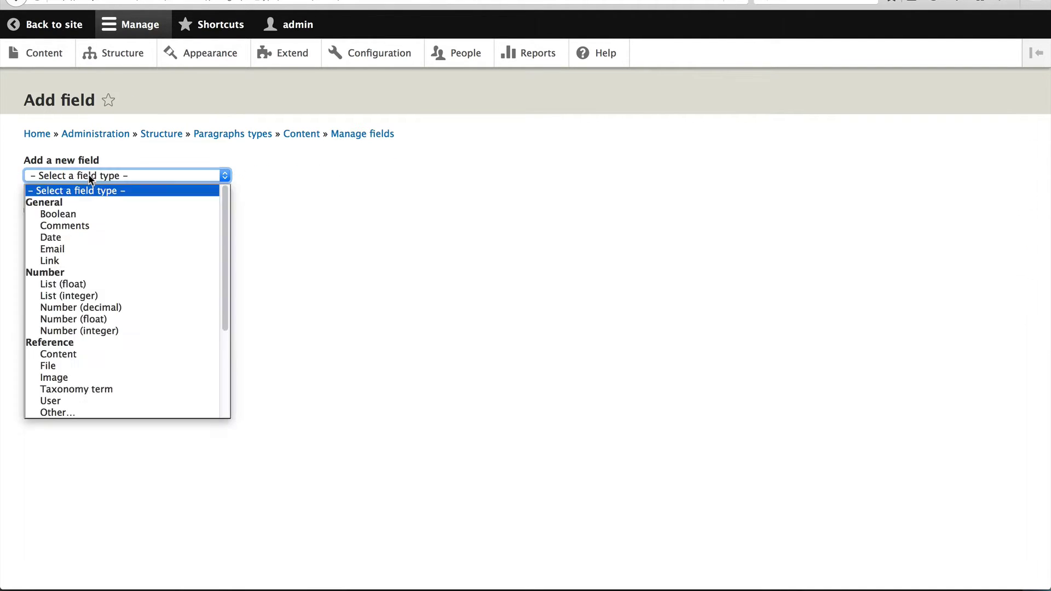
{"action": "scroll", "coordinate": [158, 345], "scroll_direction": "down", "scroll_amount": 2}
{"action": "scroll", "coordinate": [109, 356], "scroll_direction": "down", "scroll_amount": 5}
{"action": "left_click", "coordinate": [84, 413]}
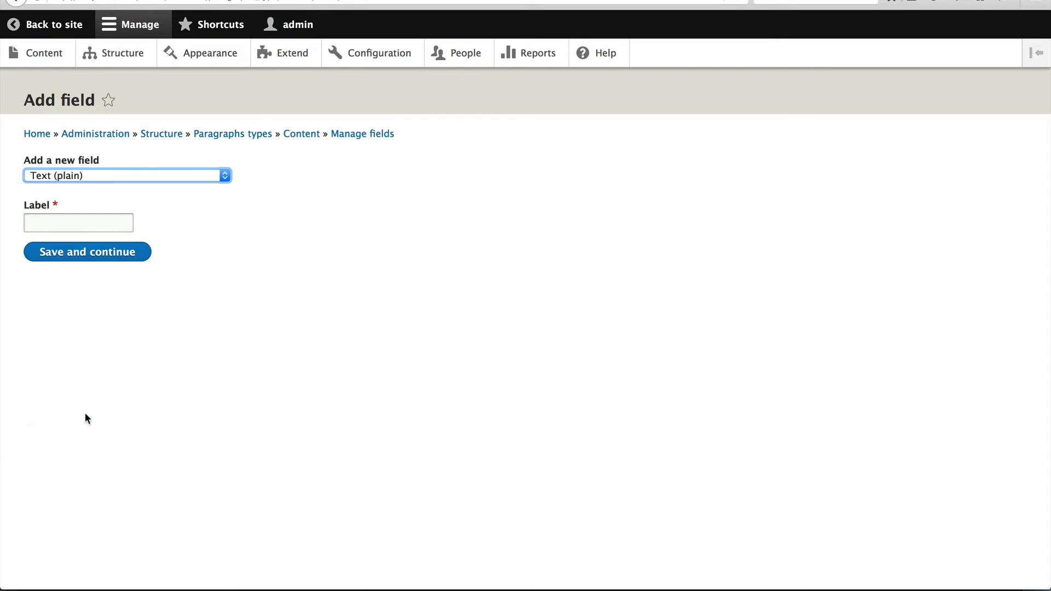
{"action": "left_click", "coordinate": [82, 224]}
{"action": "type", "text": "Title"}
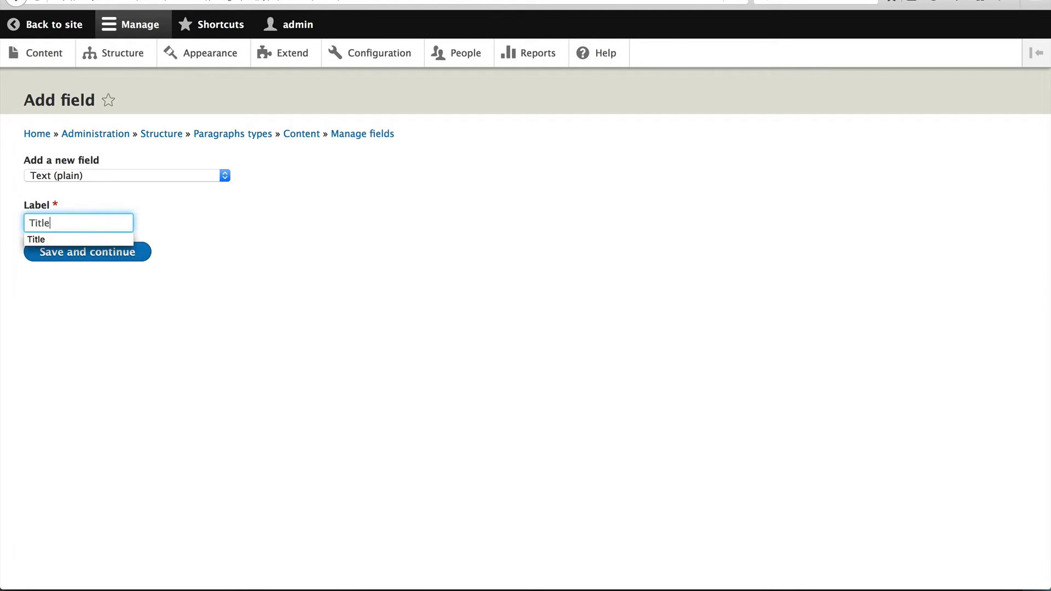
{"action": "left_click", "coordinate": [80, 256]}
{"action": "left_click", "coordinate": [81, 256]}
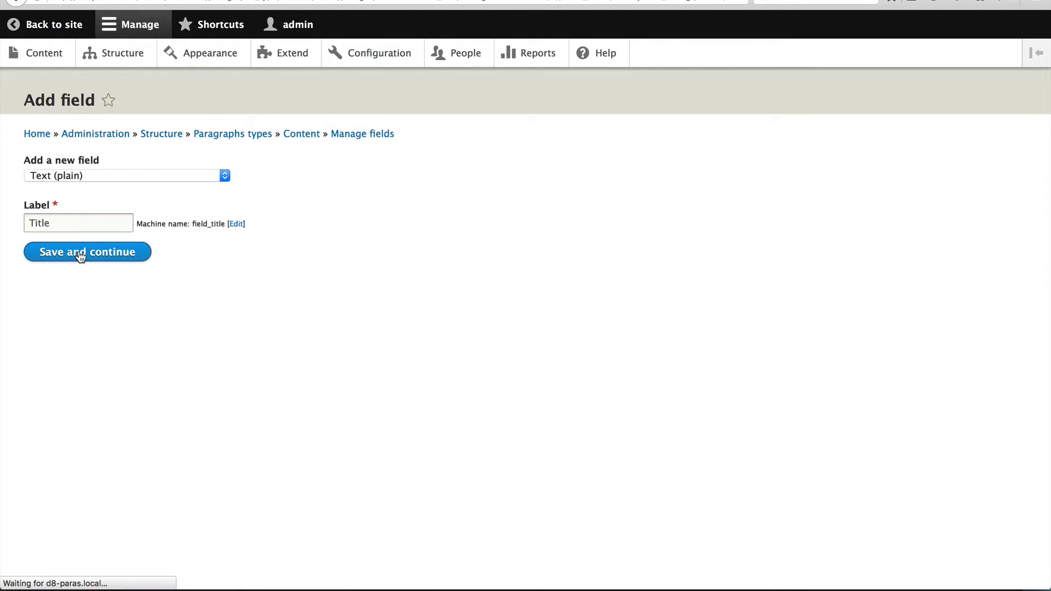
{"action": "left_click", "coordinate": [68, 338]}
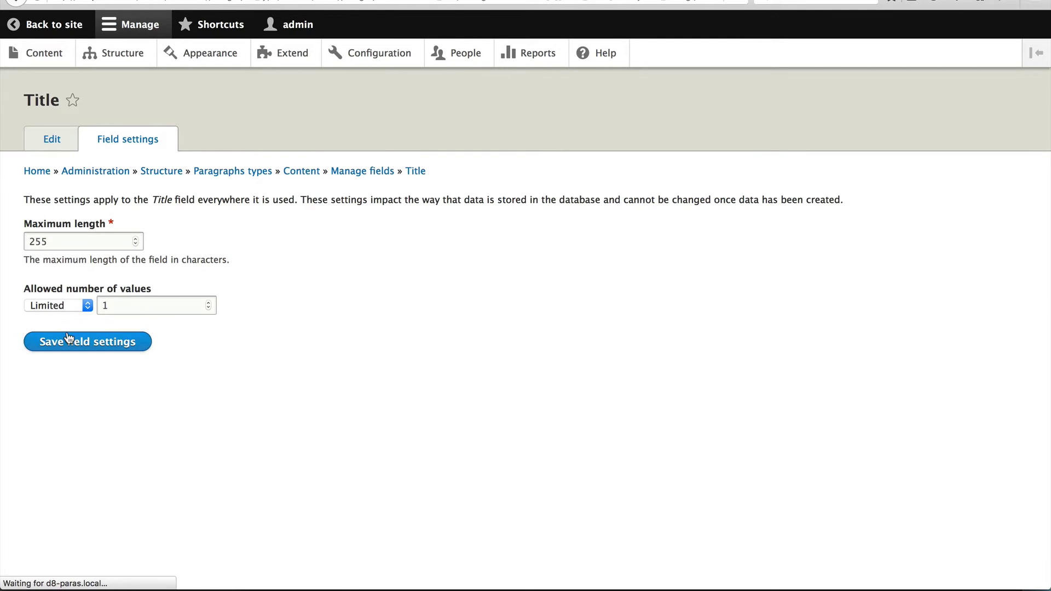
{"action": "scroll", "coordinate": [67, 275], "scroll_direction": "down", "scroll_amount": 2}
{"action": "left_click", "coordinate": [76, 514]}
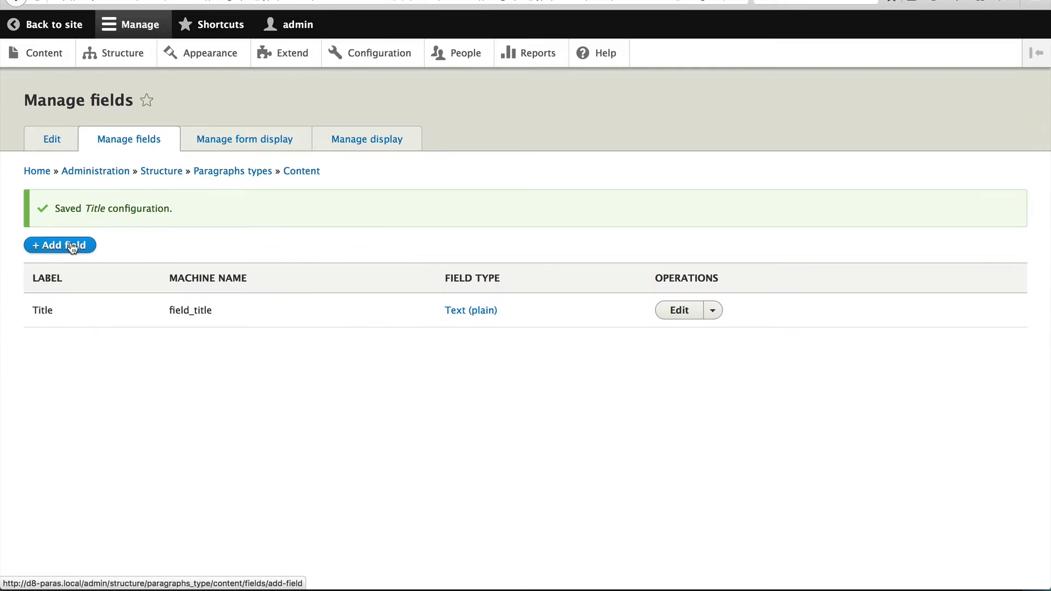
Add a single-value Text (formatted, long) field labelled 'Body'.
{"action": "left_click", "coordinate": [73, 246]}
{"action": "left_click", "coordinate": [86, 177]}
{"action": "scroll", "coordinate": [120, 316], "scroll_direction": "down", "scroll_amount": 5}
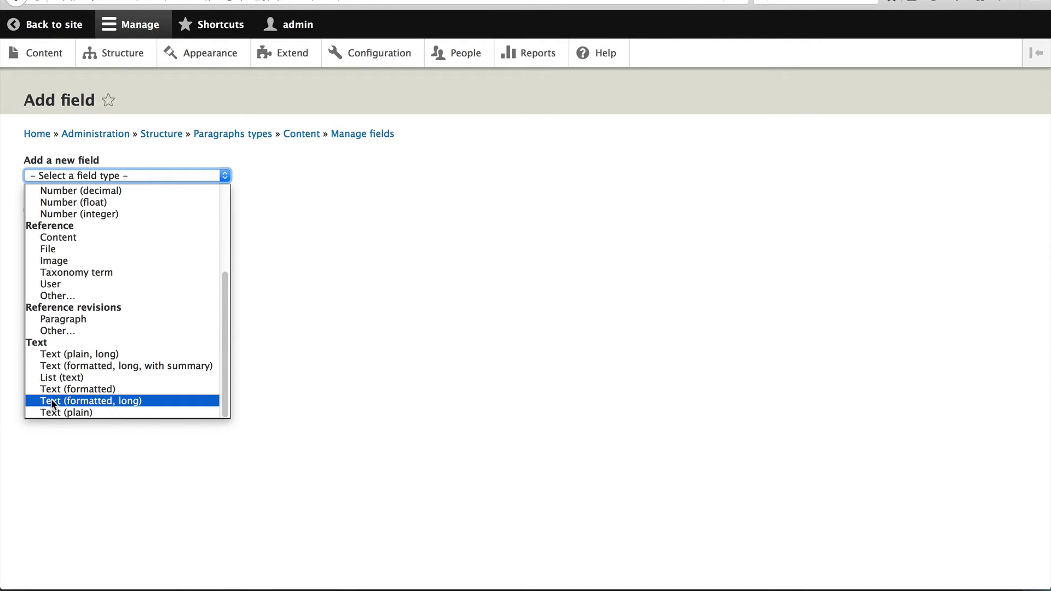
{"action": "left_click", "coordinate": [81, 401]}
{"action": "left_click", "coordinate": [83, 223]}
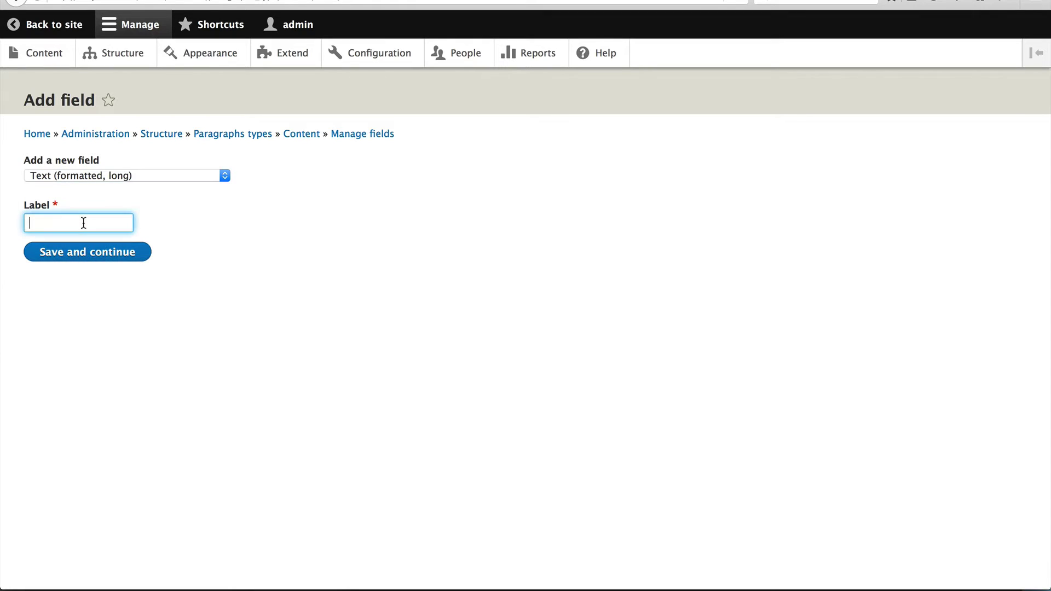
{"action": "type", "text": "Body"}
{"action": "left_click", "coordinate": [89, 256]}
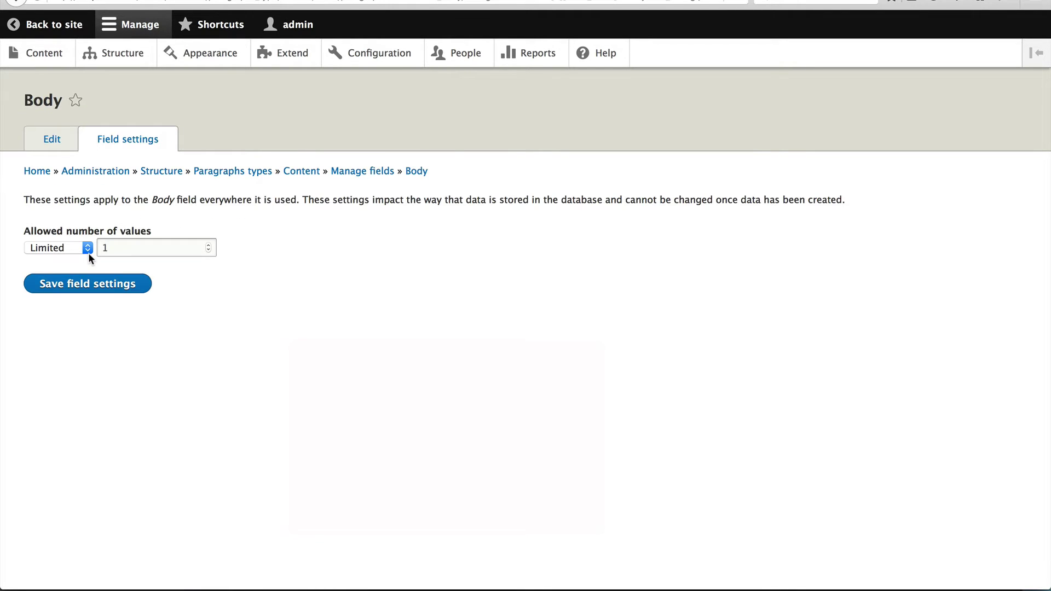
{"action": "left_click", "coordinate": [84, 289]}
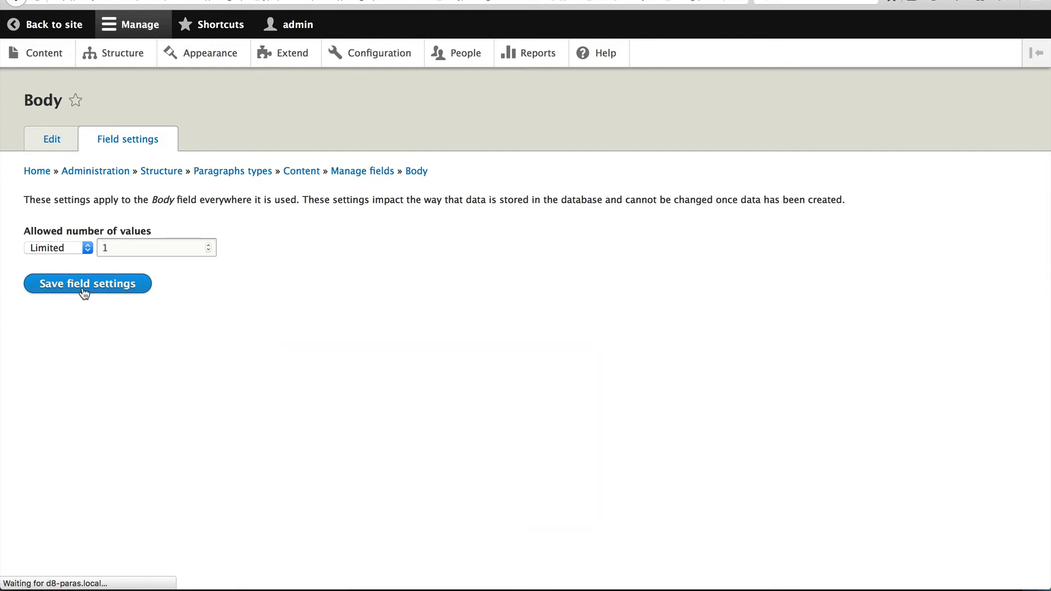
{"action": "scroll", "coordinate": [82, 290], "scroll_direction": "down", "scroll_amount": 5}
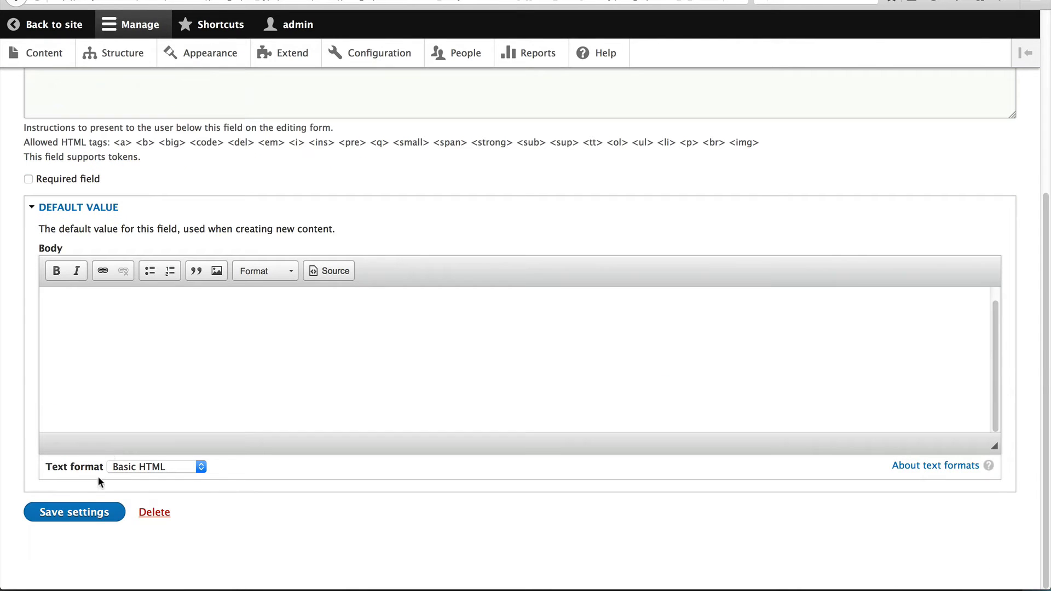
{"action": "left_click", "coordinate": [94, 514]}
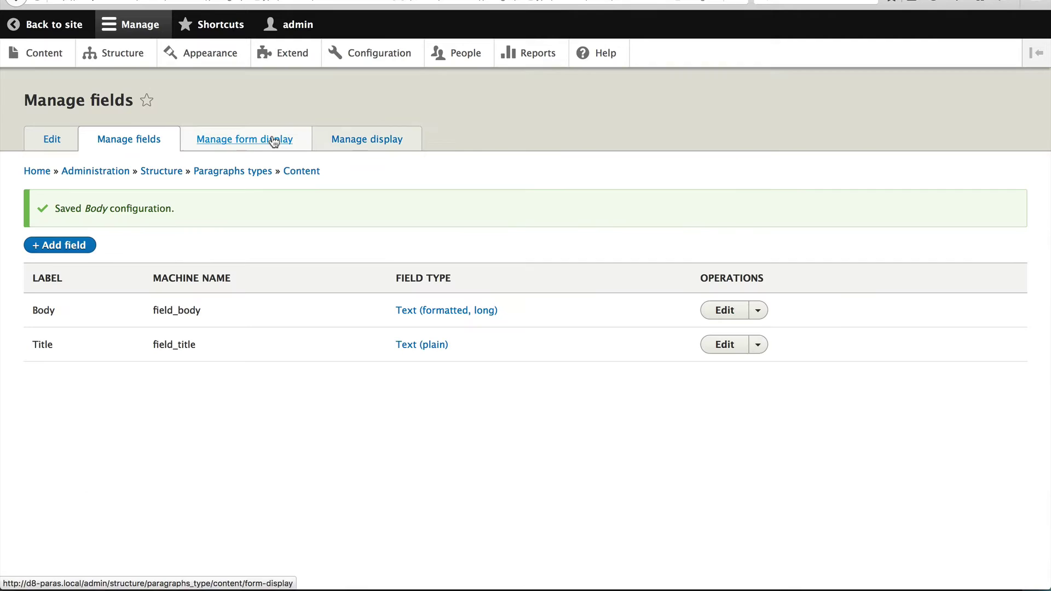
On Content's Manage display, set the Title and Body labels to '- Hidden -' and save.
{"action": "left_click", "coordinate": [274, 140]}
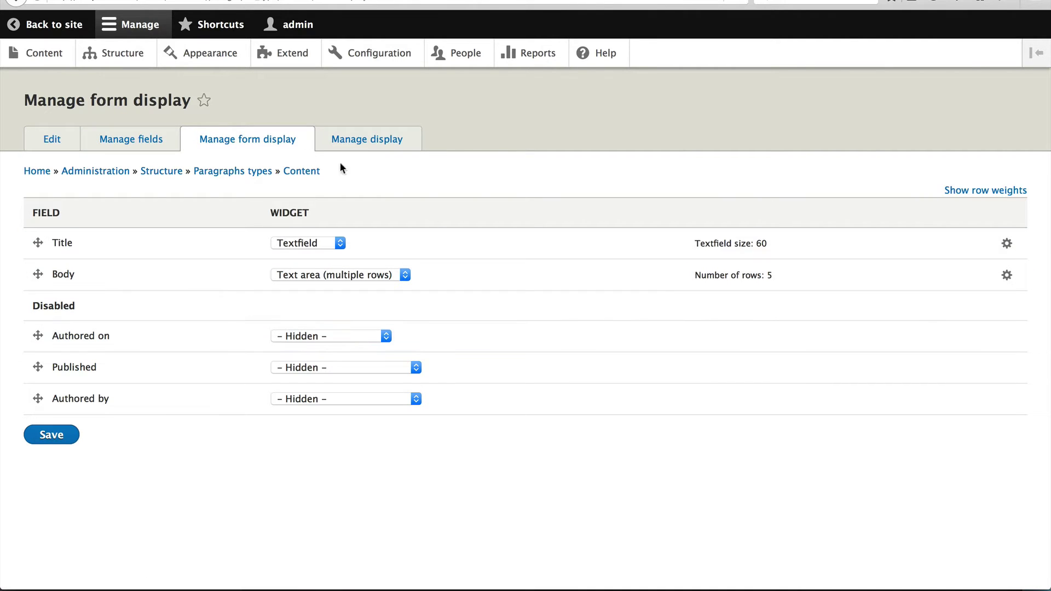
{"action": "left_click", "coordinate": [354, 143]}
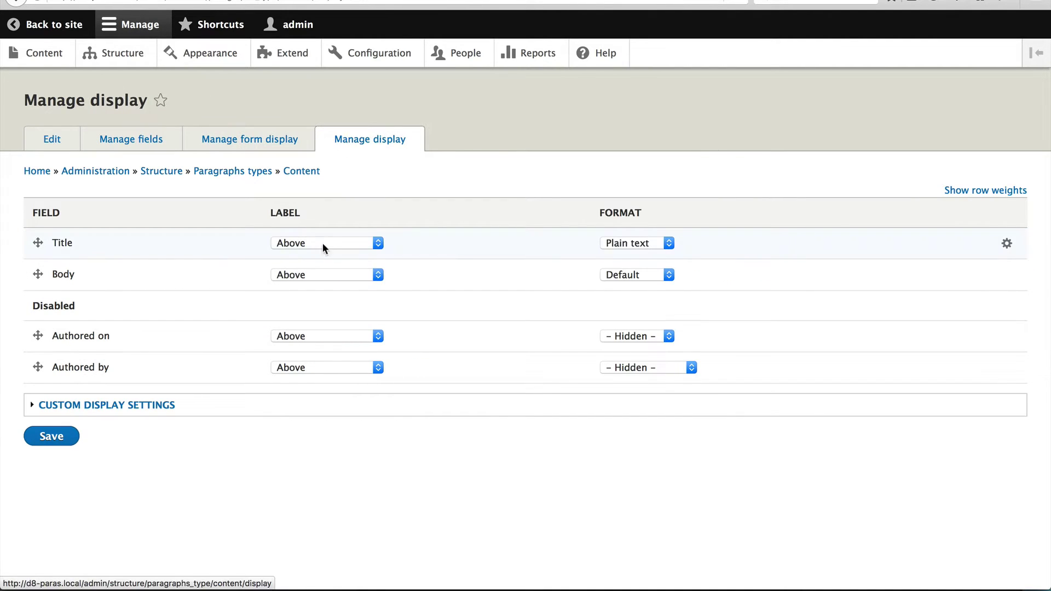
{"action": "left_click", "coordinate": [323, 242]}
{"action": "left_click", "coordinate": [326, 281]}
{"action": "left_click", "coordinate": [328, 278]}
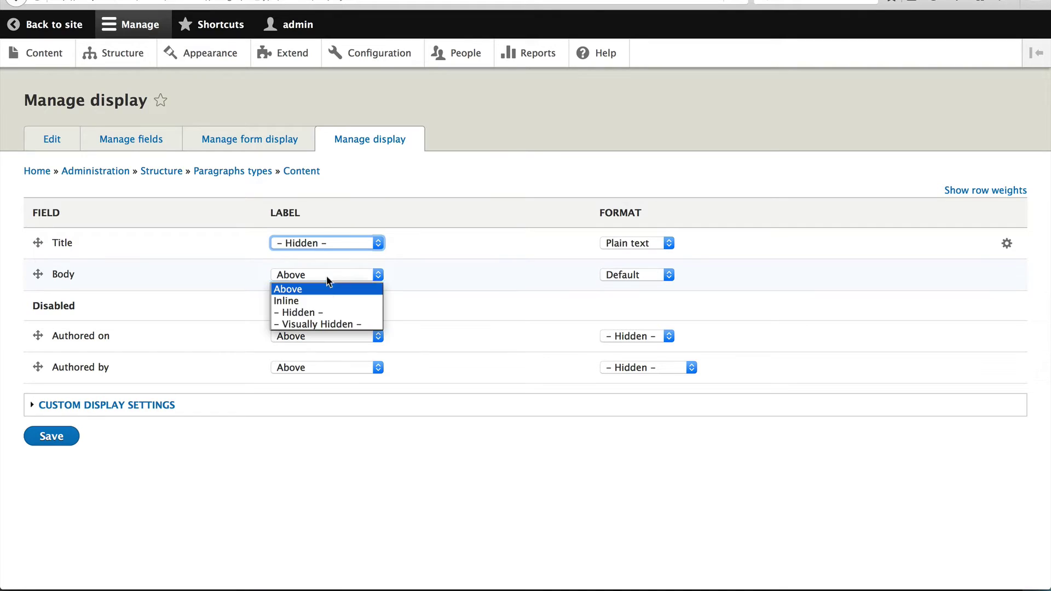
{"action": "left_click", "coordinate": [333, 311]}
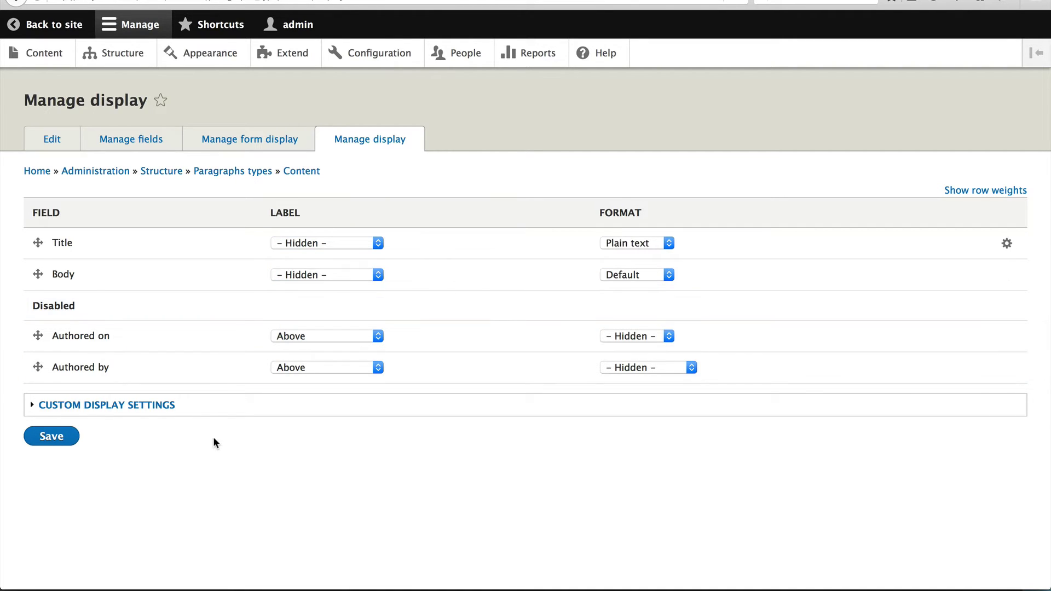
{"action": "left_click", "coordinate": [46, 436]}
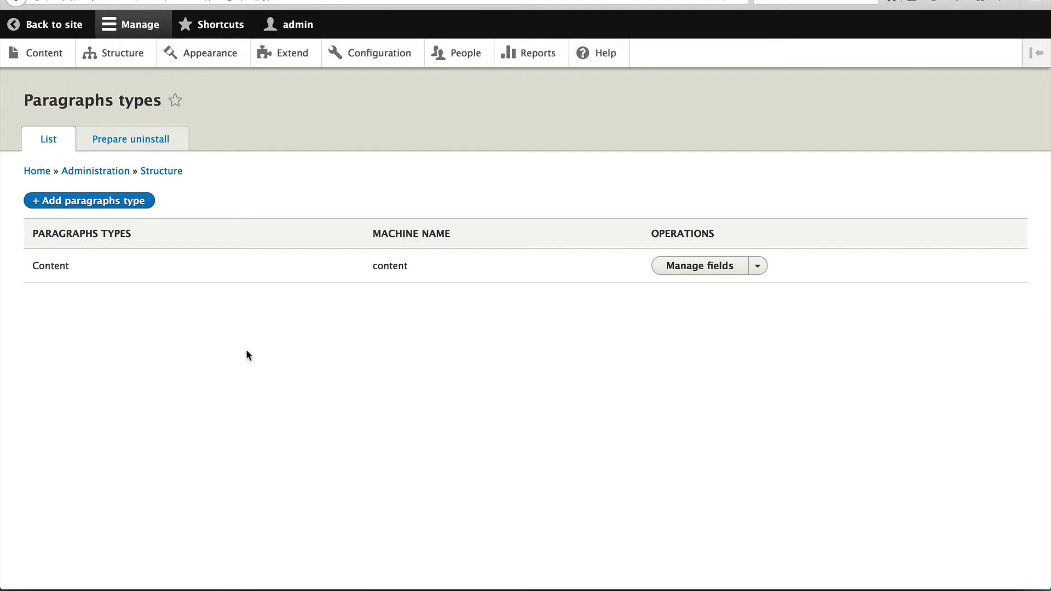
Add a Paragraph-type field labelled 'Paragraphs' to the Basic page content type.
{"action": "left_click", "coordinate": [122, 53]}
{"action": "left_click", "coordinate": [80, 326]}
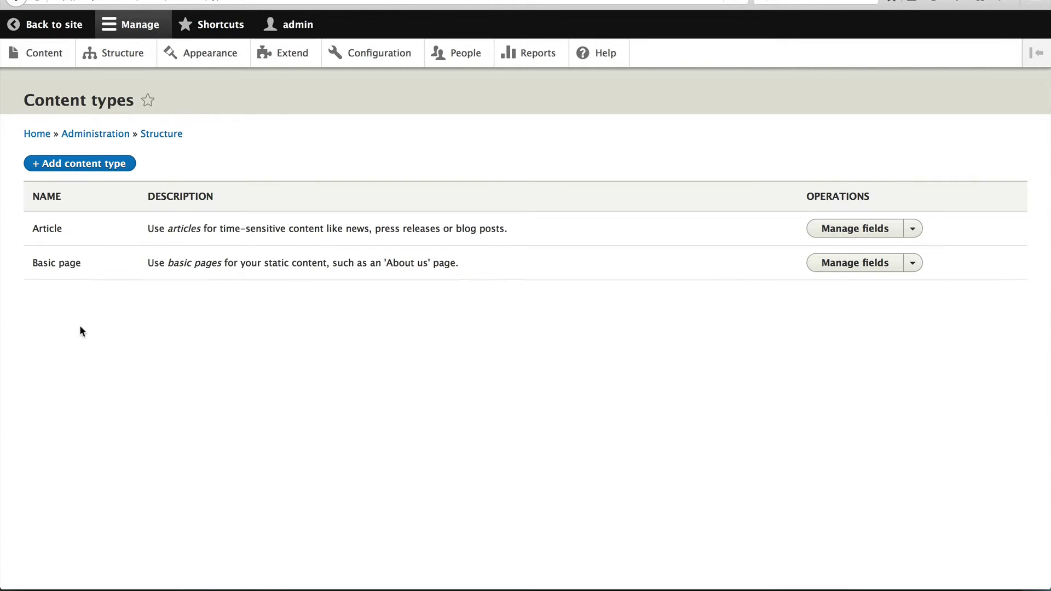
{"action": "left_click", "coordinate": [845, 268]}
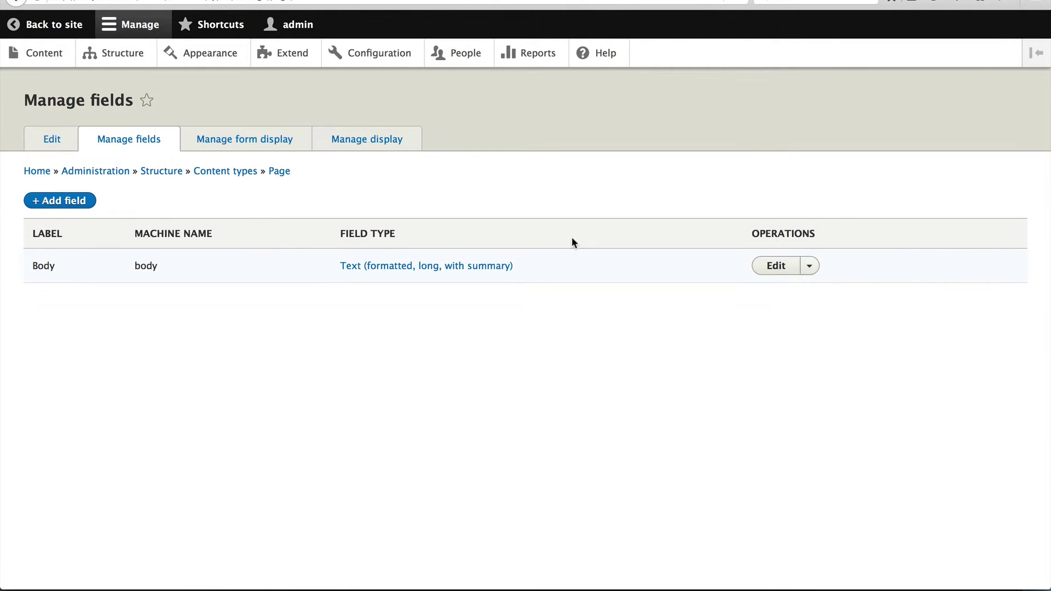
{"action": "left_click", "coordinate": [77, 200]}
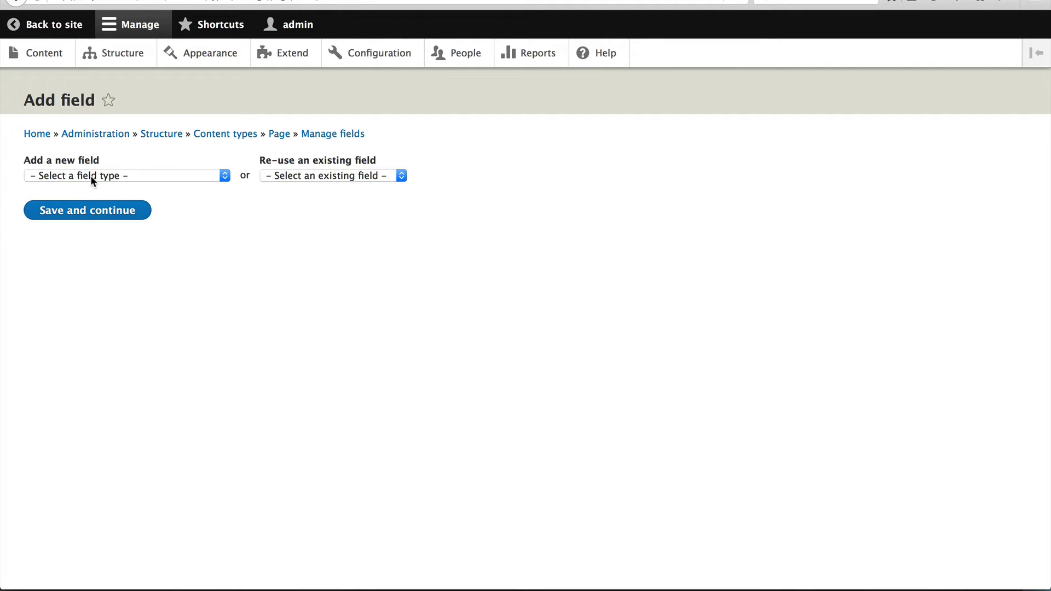
{"action": "left_click", "coordinate": [90, 175]}
{"action": "scroll", "coordinate": [166, 249], "scroll_direction": "down", "scroll_amount": 5}
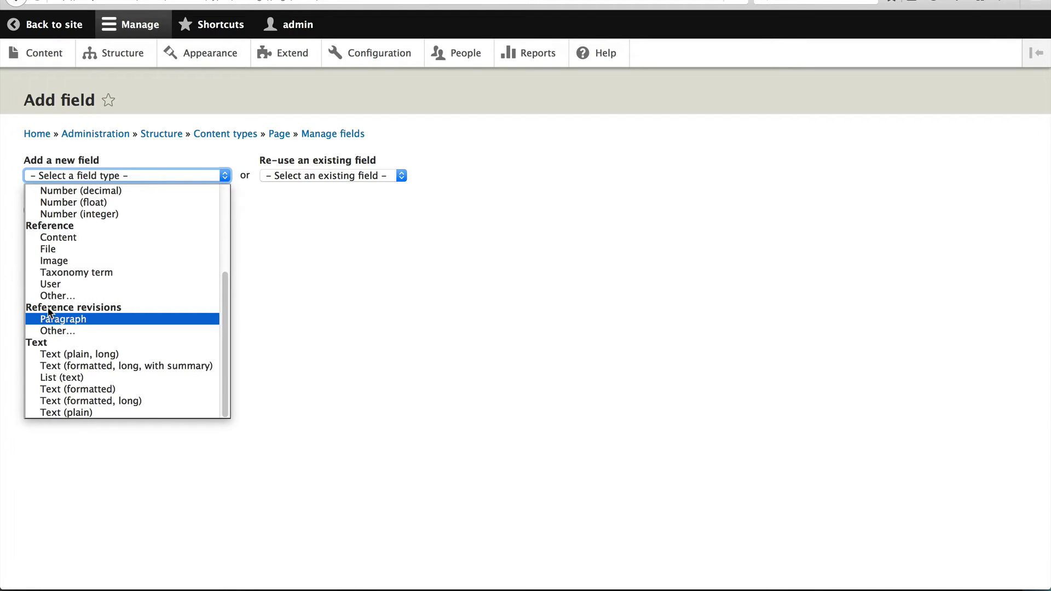
{"action": "left_click", "coordinate": [96, 319]}
{"action": "left_click", "coordinate": [82, 222]}
{"action": "type", "text": "P"}
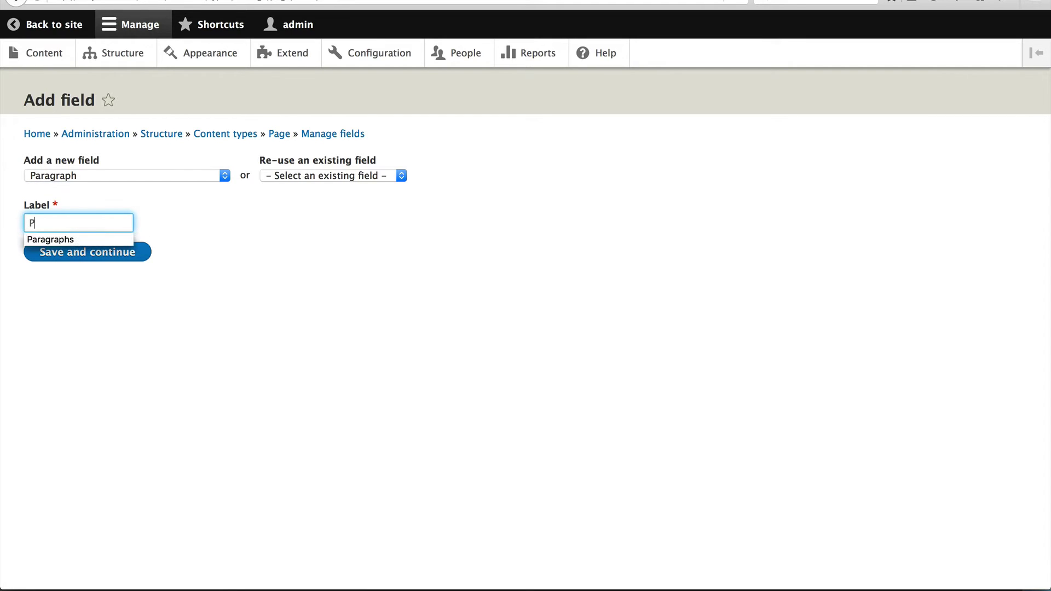
{"action": "type", "text": "aragraphs"}
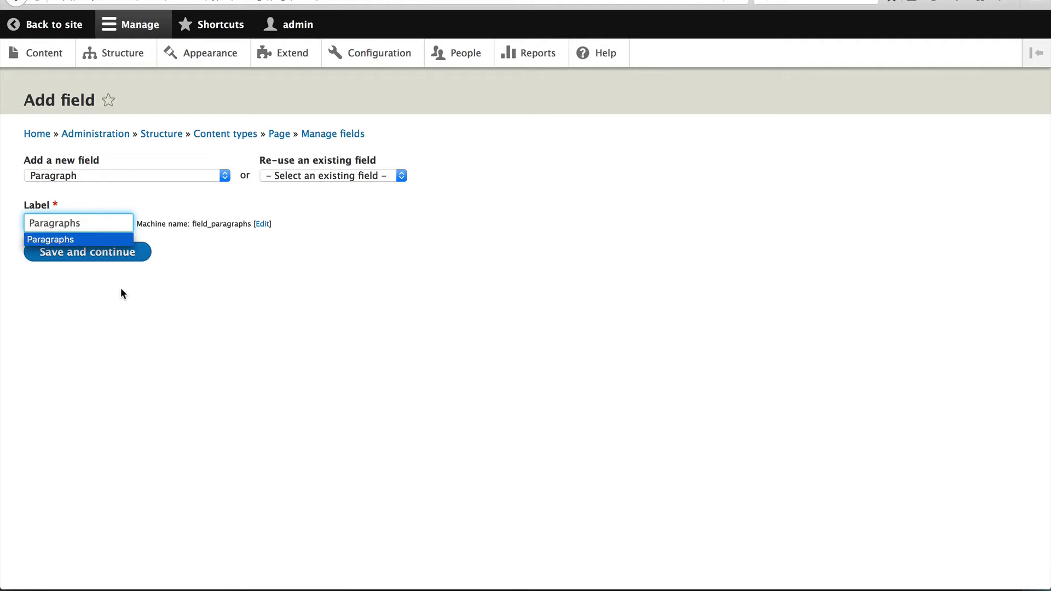
{"action": "left_click", "coordinate": [120, 287]}
{"action": "left_click", "coordinate": [111, 253]}
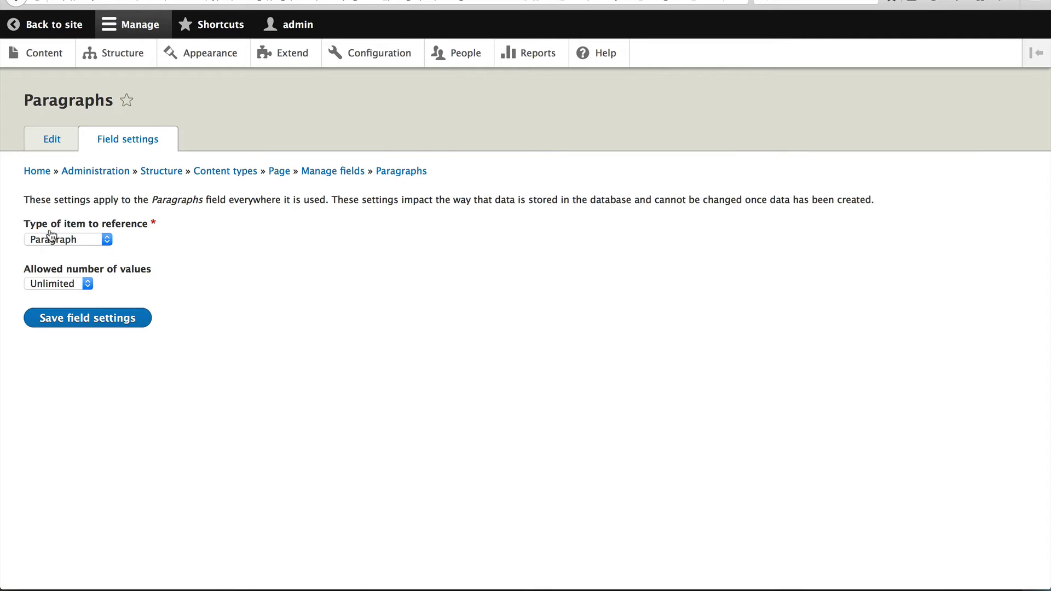
Keep Paragraph as the referenced type with Unlimited values, and save the field settings.
{"action": "left_click", "coordinate": [89, 244]}
{"action": "left_click", "coordinate": [88, 276]}
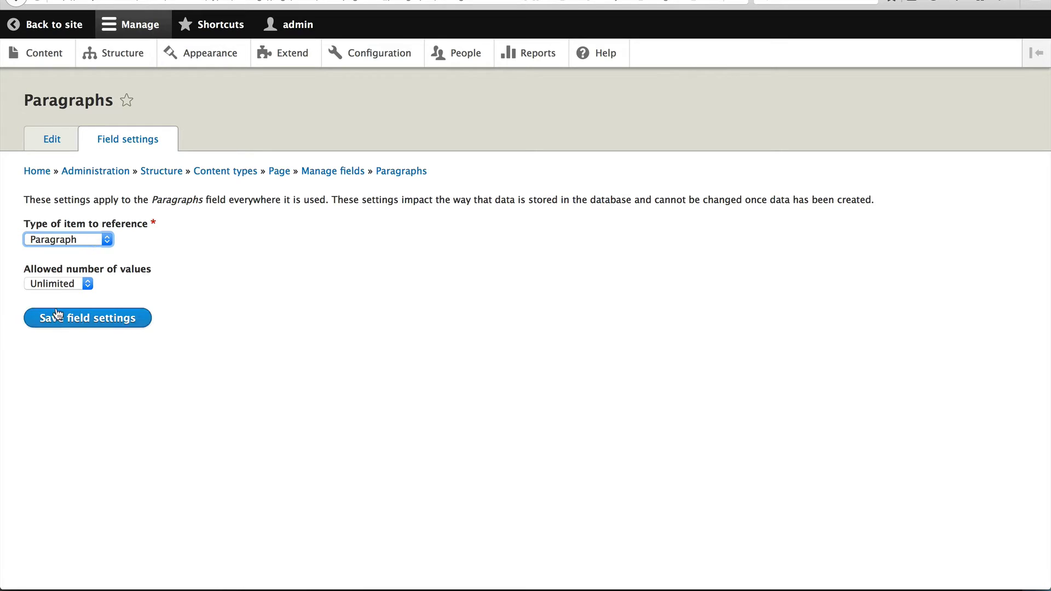
{"action": "left_click", "coordinate": [65, 282]}
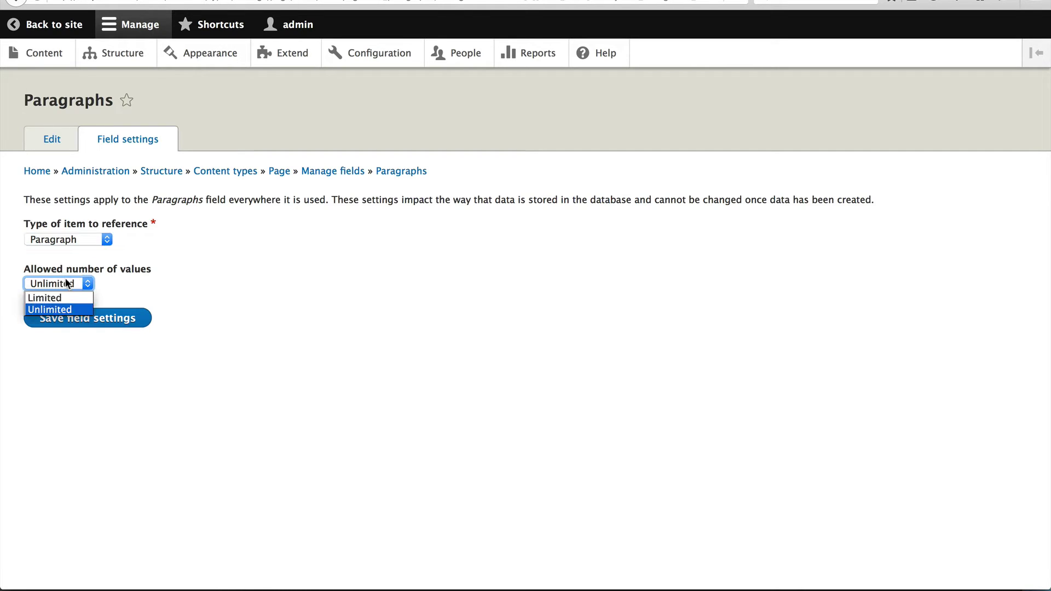
{"action": "left_click", "coordinate": [33, 310]}
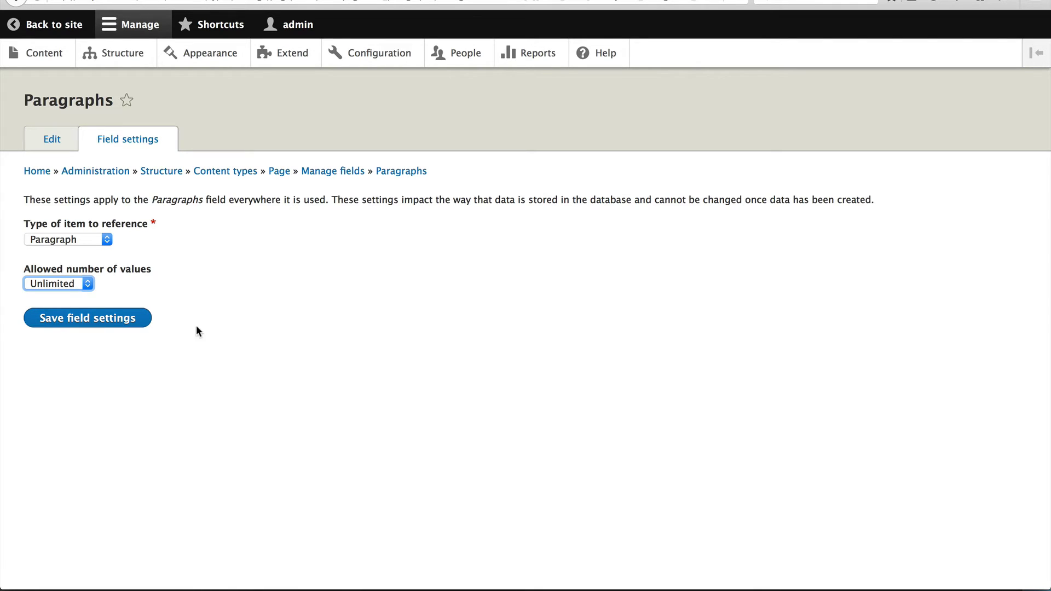
{"action": "left_click", "coordinate": [104, 321]}
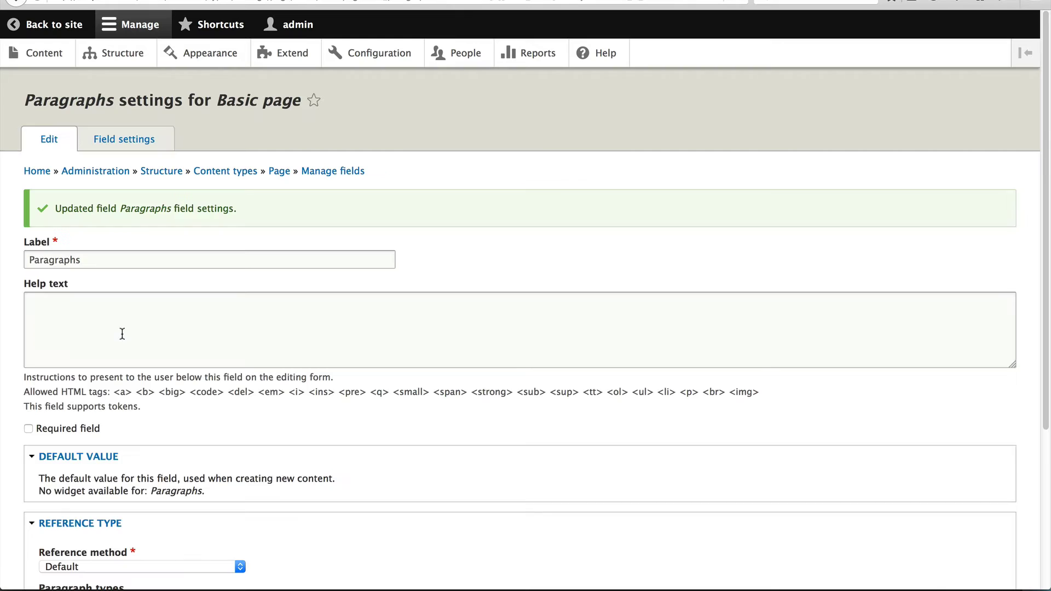
{"action": "scroll", "coordinate": [137, 351], "scroll_direction": "down", "scroll_amount": 4}
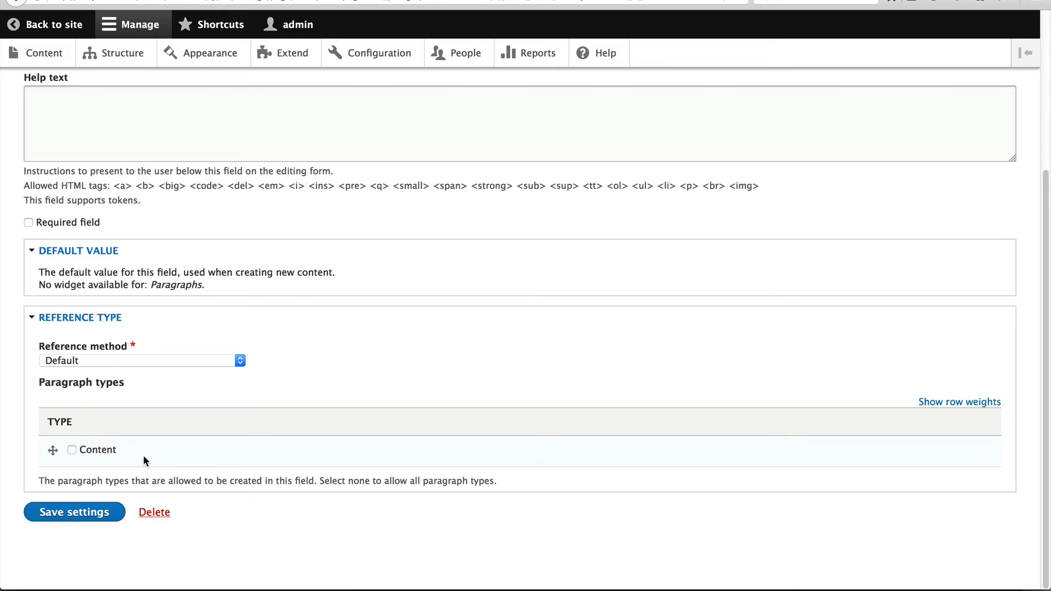
{"action": "left_click", "coordinate": [91, 516]}
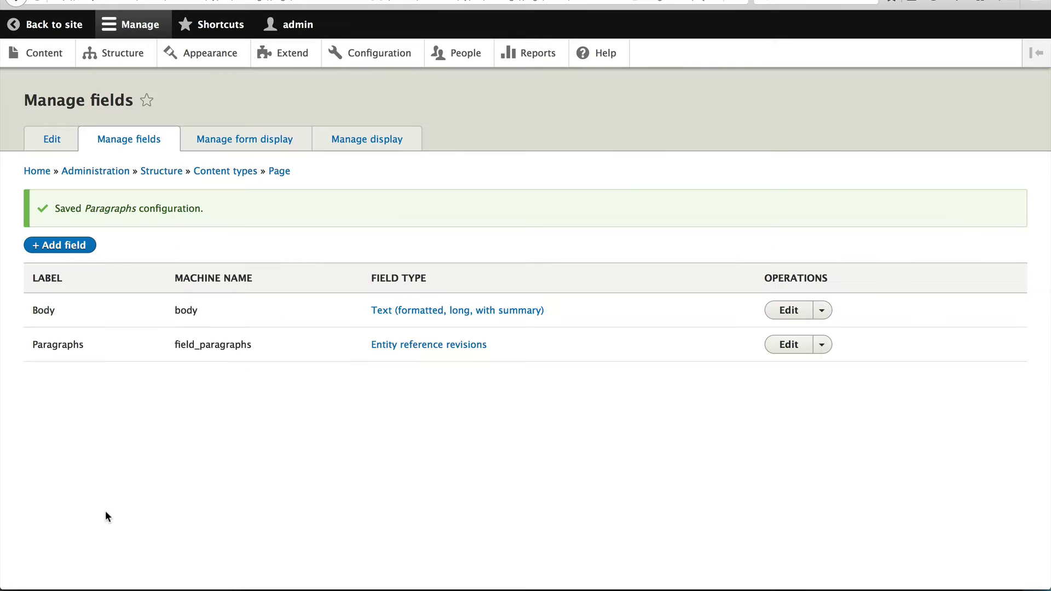
Update the Paragraphs widget settings on Basic page's Manage form display and save.
{"action": "left_click", "coordinate": [286, 140]}
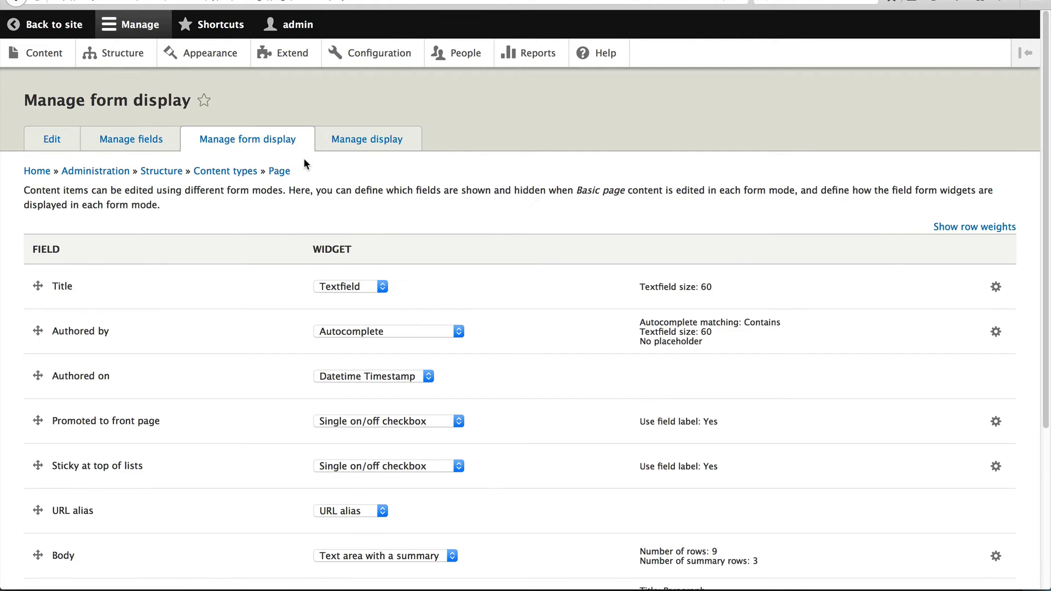
{"action": "scroll", "coordinate": [301, 192], "scroll_direction": "down", "scroll_amount": 4}
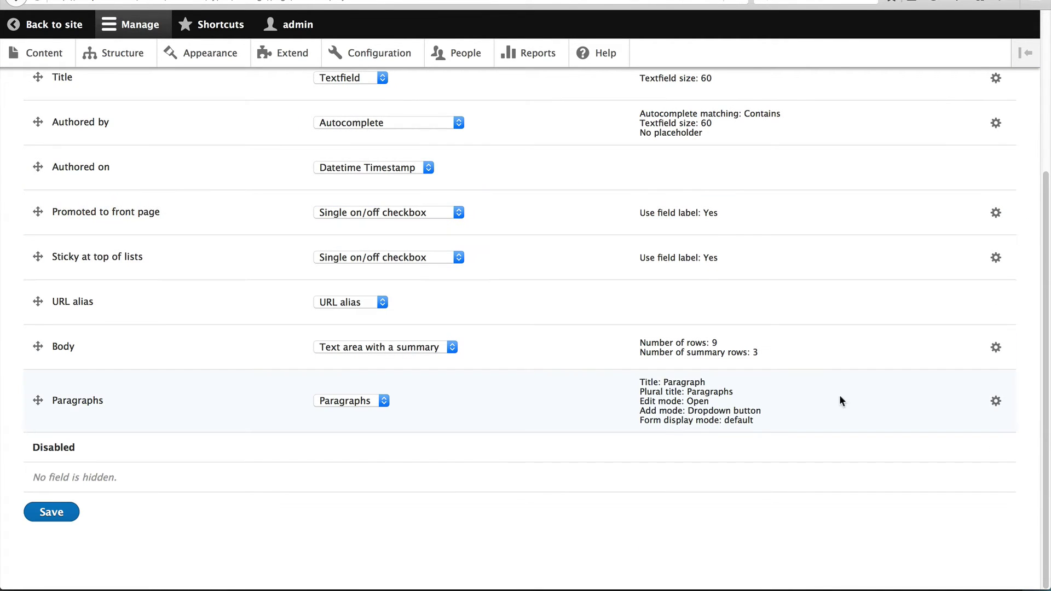
{"action": "left_click", "coordinate": [996, 402]}
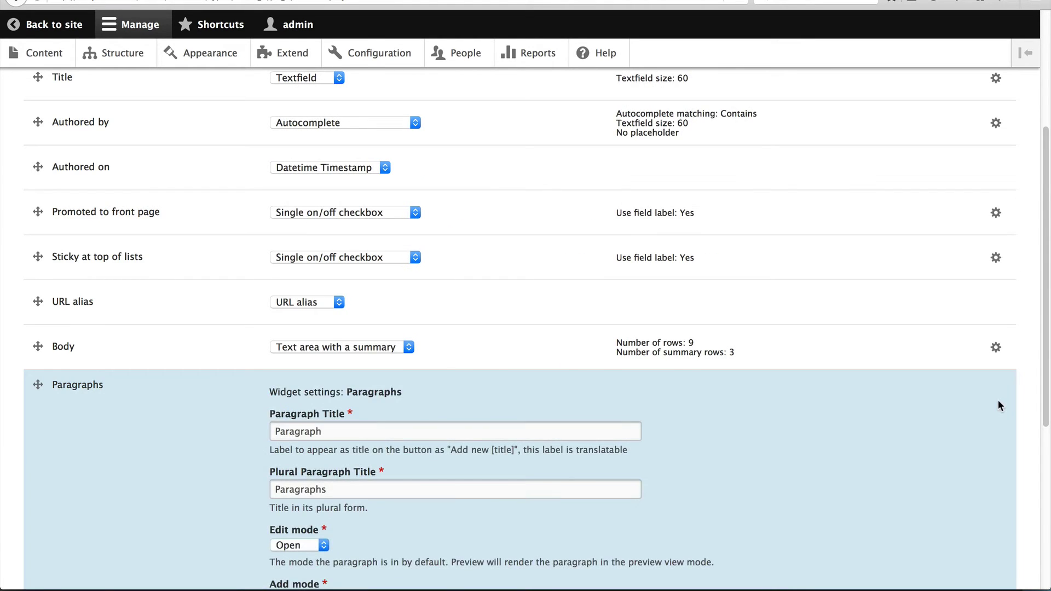
{"action": "scroll", "coordinate": [764, 423], "scroll_direction": "down", "scroll_amount": 3}
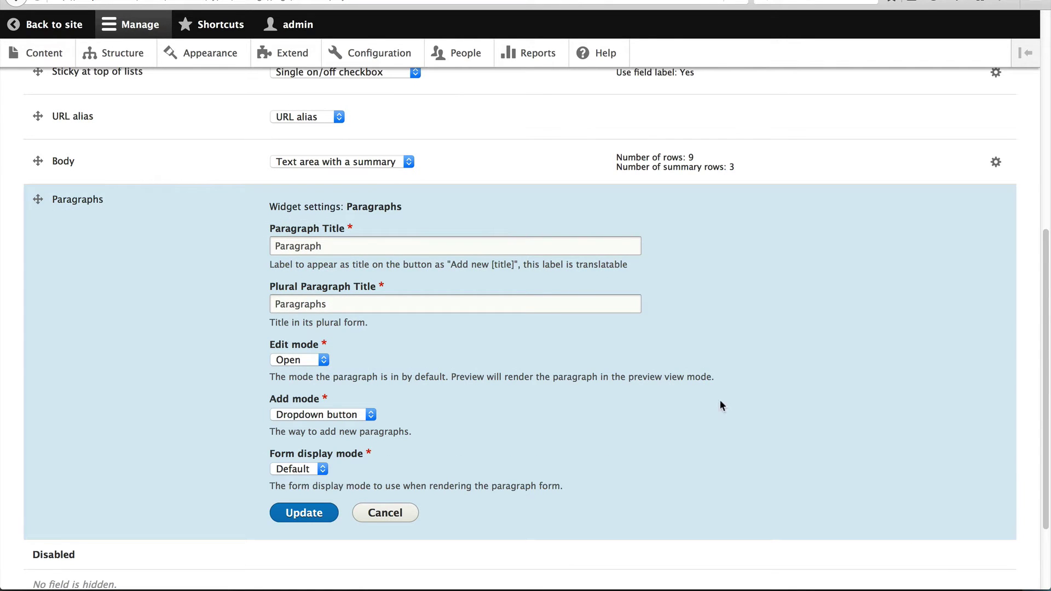
{"action": "left_click", "coordinate": [314, 513]}
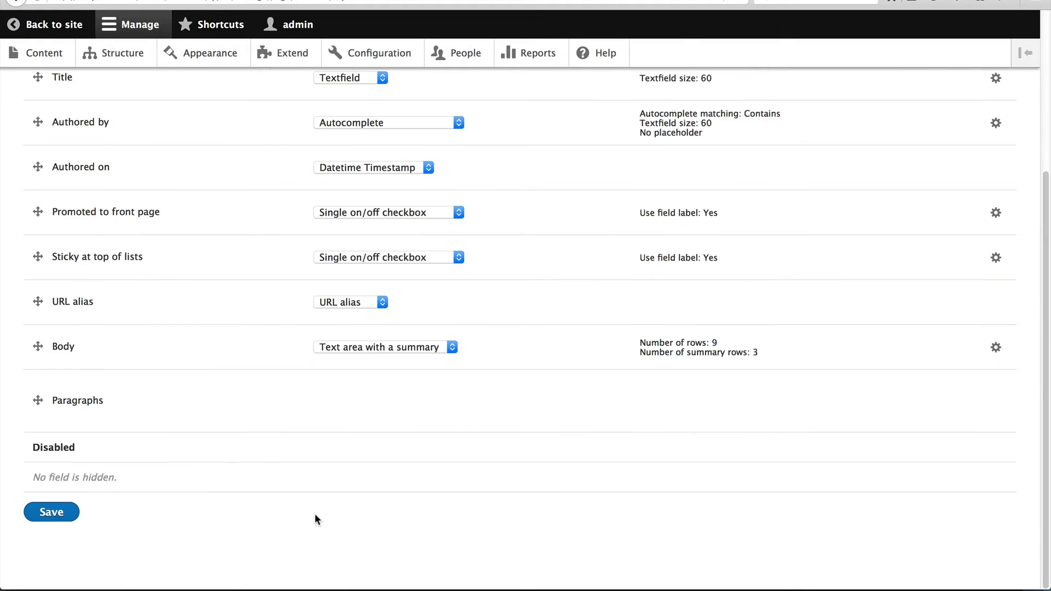
{"action": "left_click", "coordinate": [46, 517]}
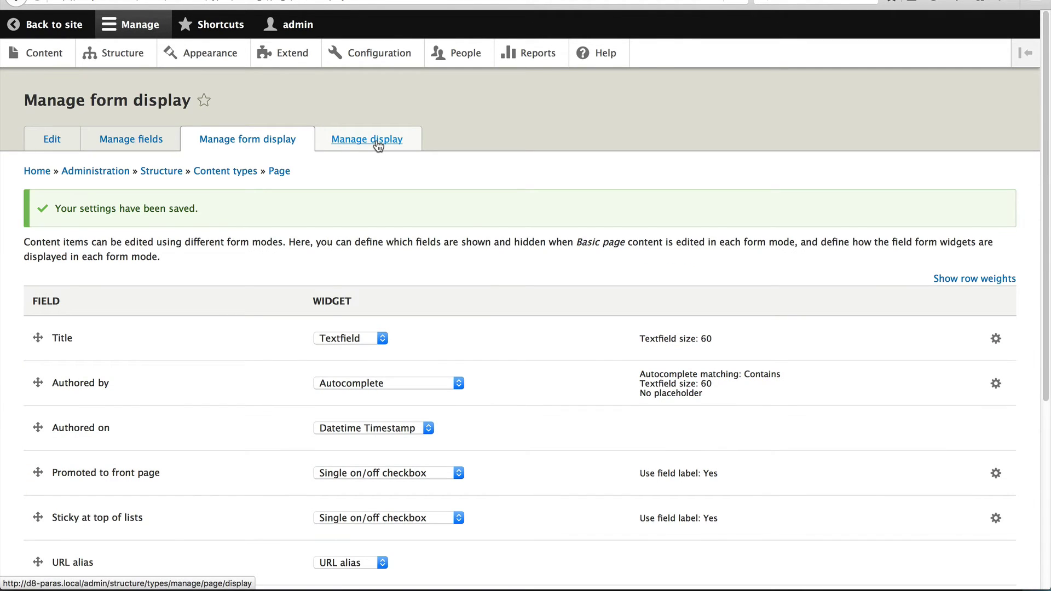
Set the Paragraphs label to '- Hidden -' on Basic page's Manage display and save.
{"action": "left_click", "coordinate": [377, 143]}
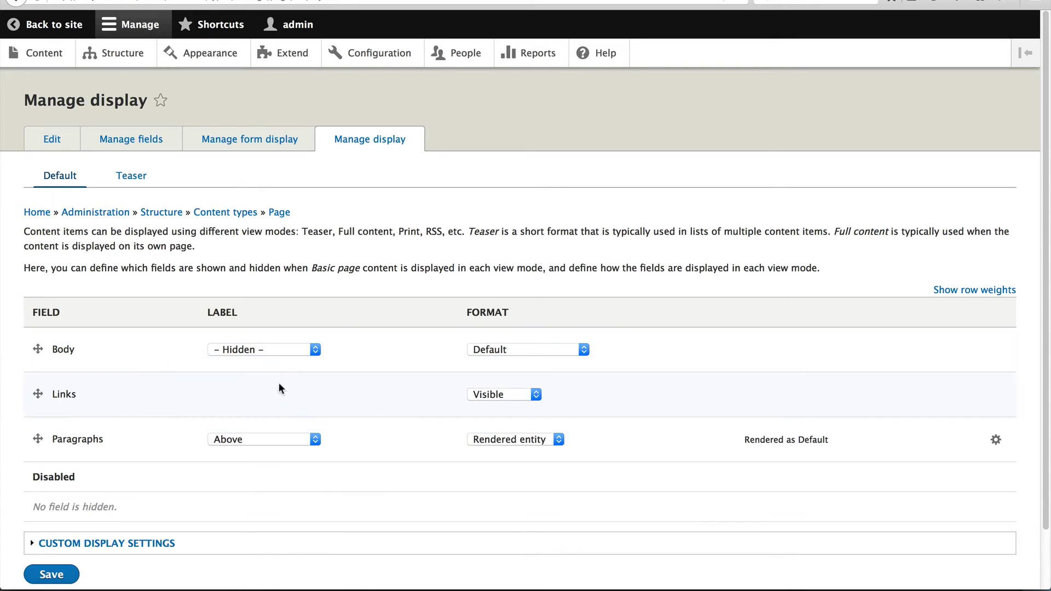
{"action": "left_click", "coordinate": [296, 438]}
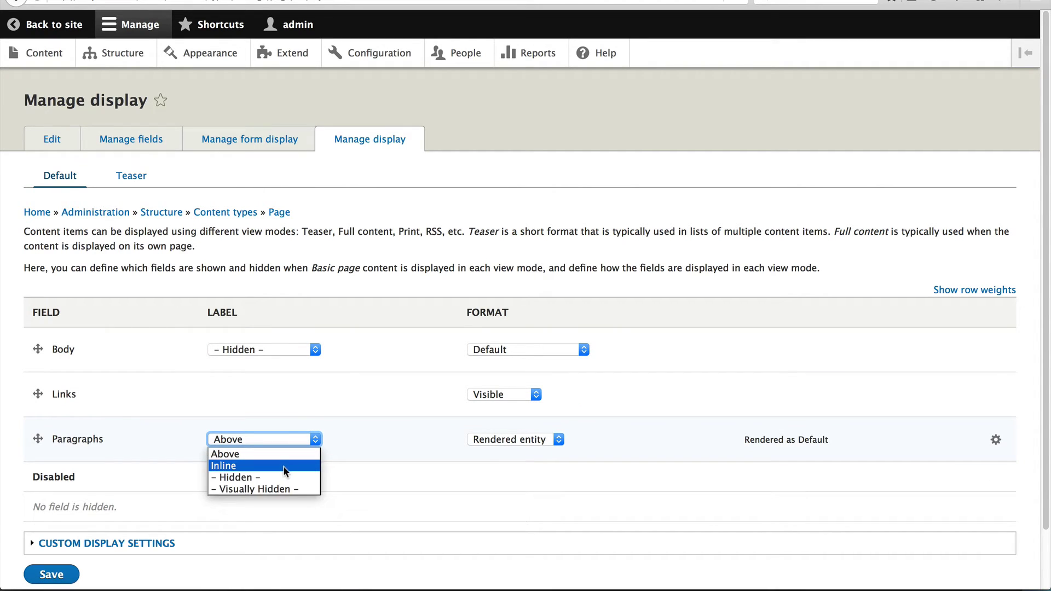
{"action": "key", "text": "Escape"}
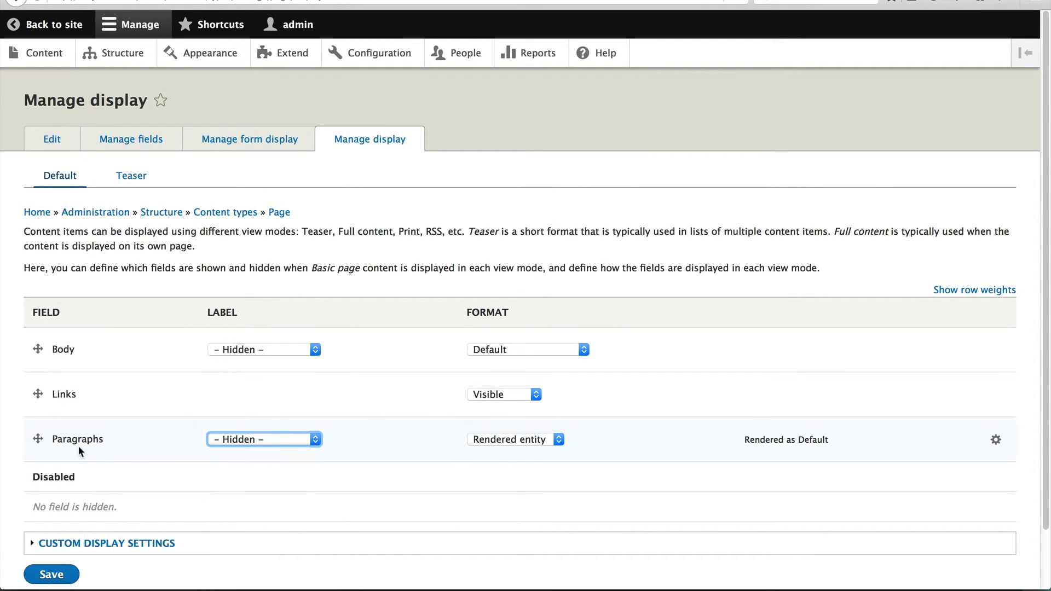
{"action": "left_click", "coordinate": [54, 573]}
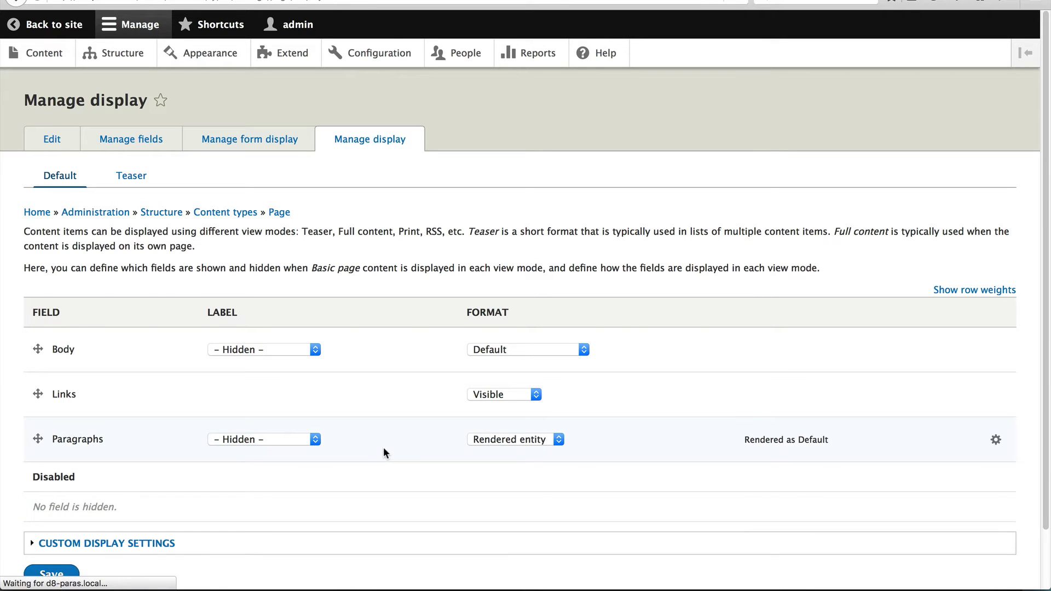
Start a new Basic page titled 'Test page'.
{"action": "left_click", "coordinate": [53, 54]}
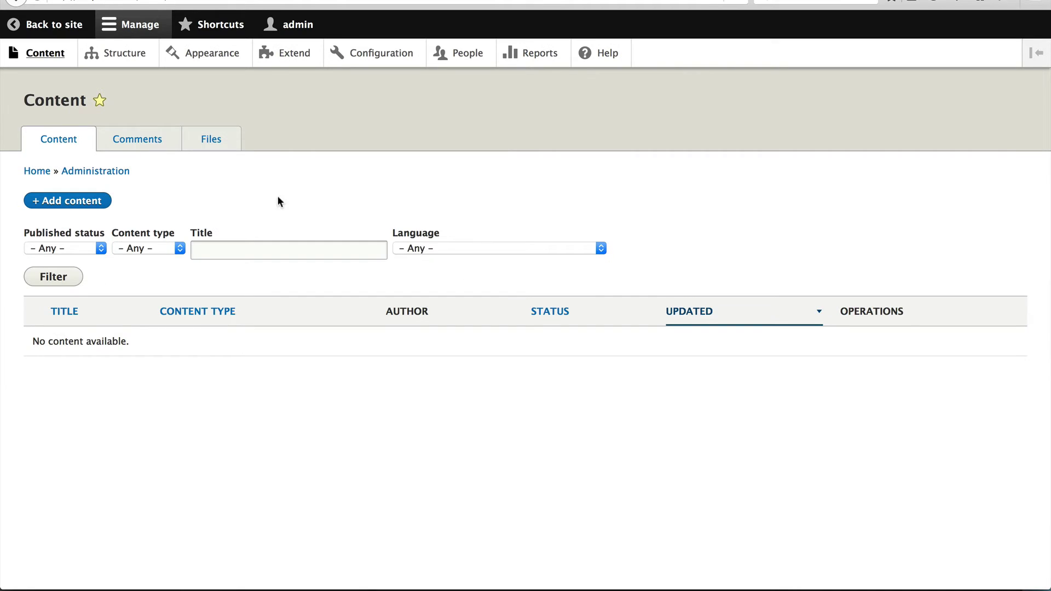
{"action": "left_click", "coordinate": [82, 200]}
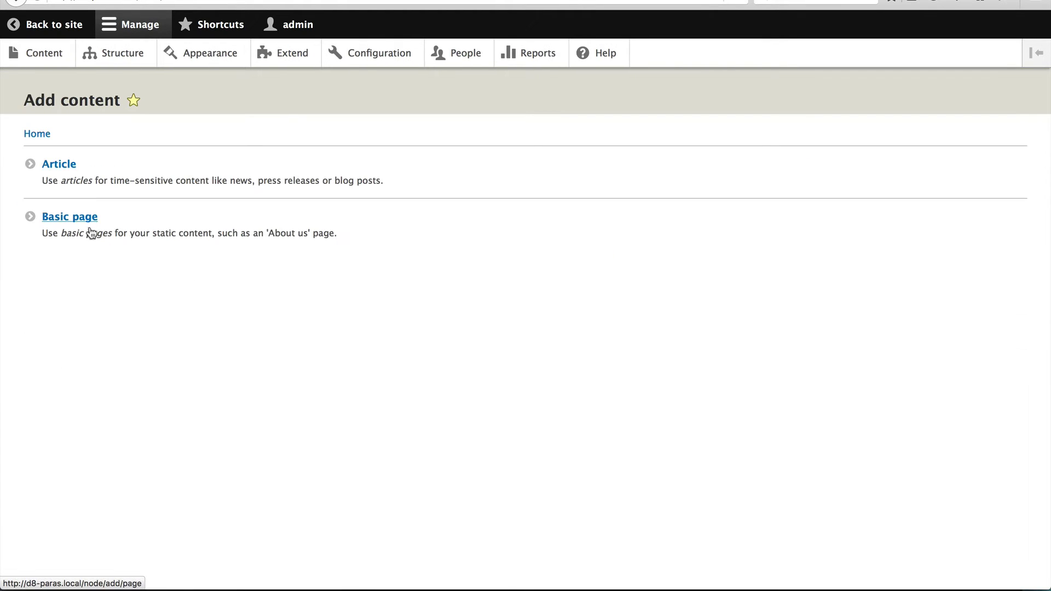
{"action": "left_click", "coordinate": [88, 226]}
{"action": "left_click", "coordinate": [75, 175]}
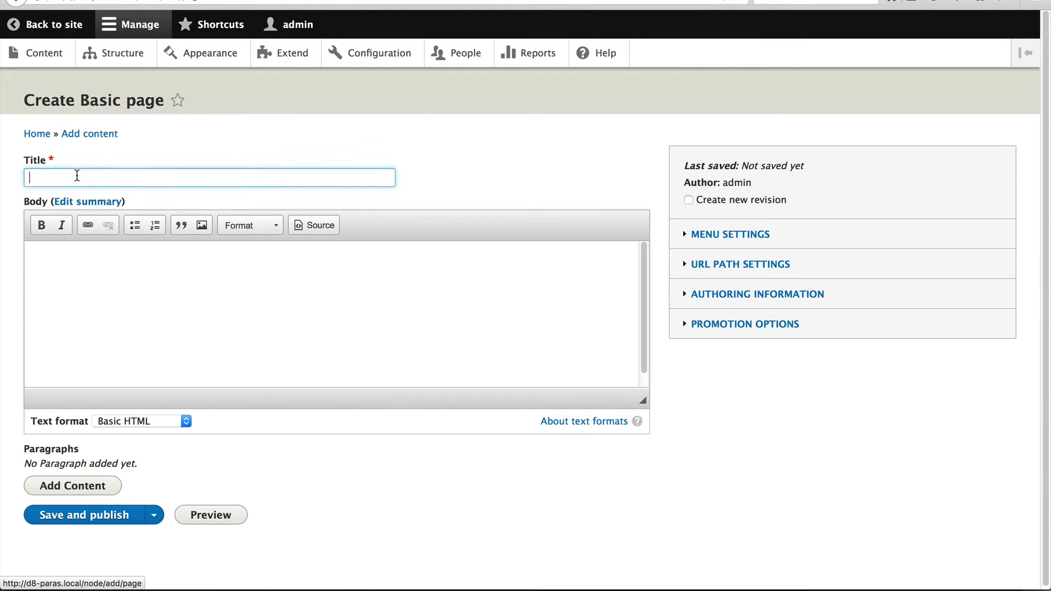
{"action": "type", "text": "Test page"}
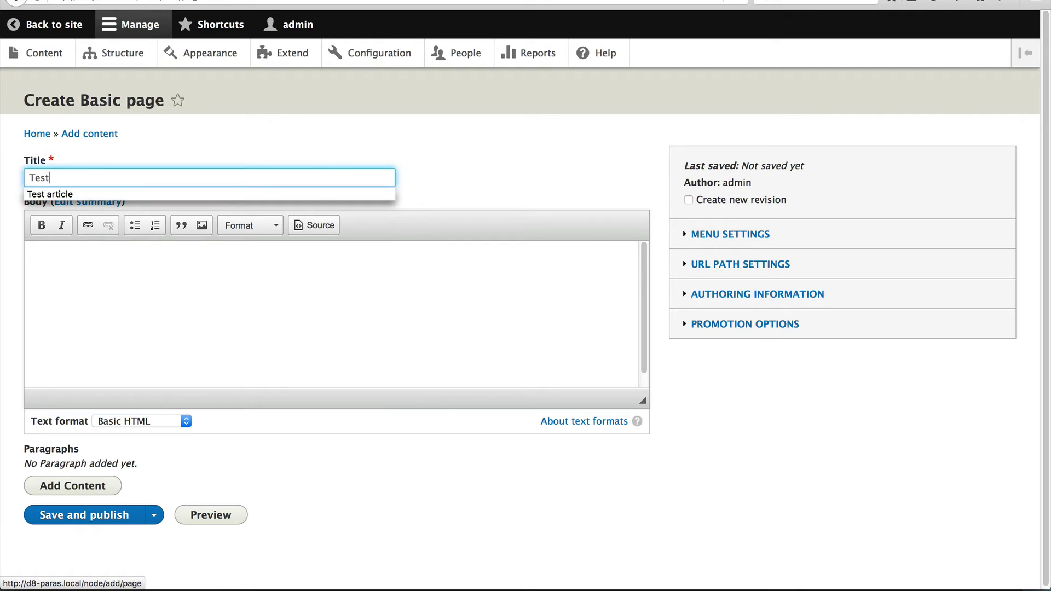
{"action": "left_click", "coordinate": [204, 471]}
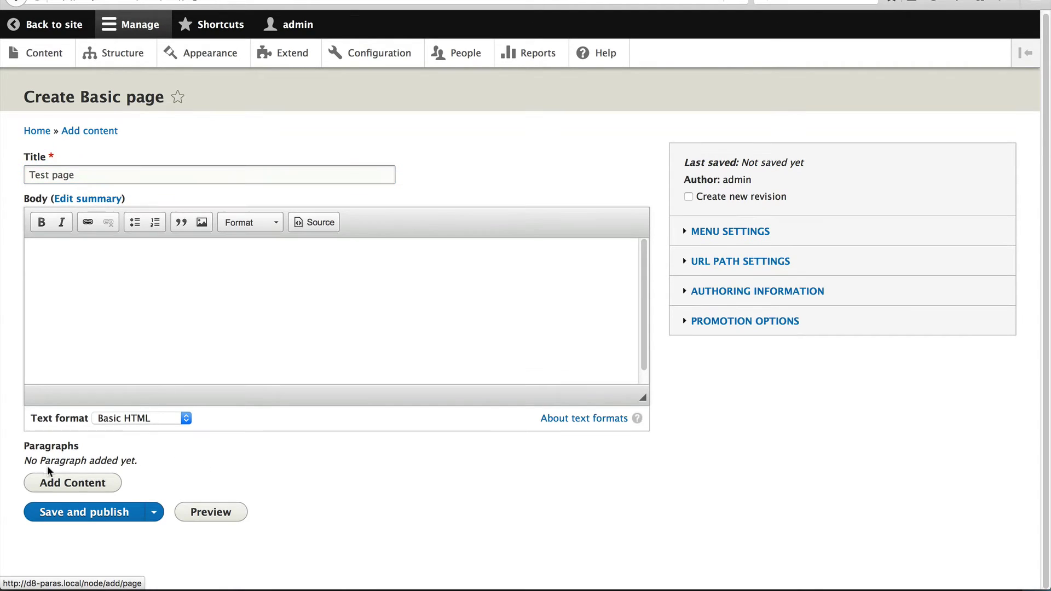
Add a first Content paragraph with title 'Title 1' and body 'body 1'.
{"action": "left_click", "coordinate": [94, 483]}
{"action": "scroll", "coordinate": [89, 478], "scroll_direction": "down", "scroll_amount": 3}
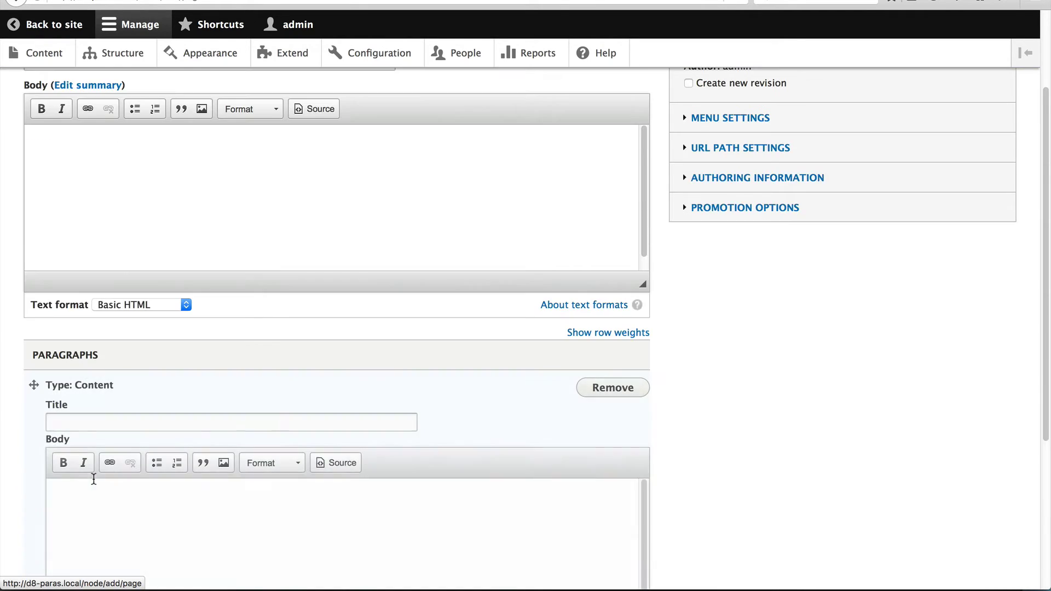
{"action": "left_click", "coordinate": [85, 427]}
{"action": "scroll", "coordinate": [88, 429], "scroll_direction": "down", "scroll_amount": 1}
{"action": "type", "text": "Title 1"}
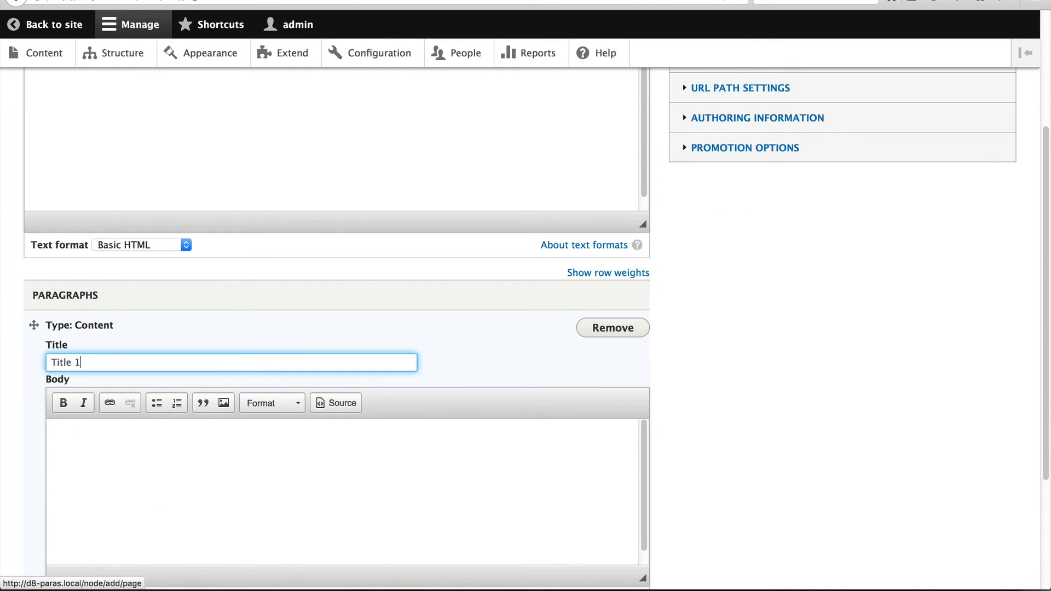
{"action": "key", "text": "Tab"}
{"action": "type", "text": "body 2"}
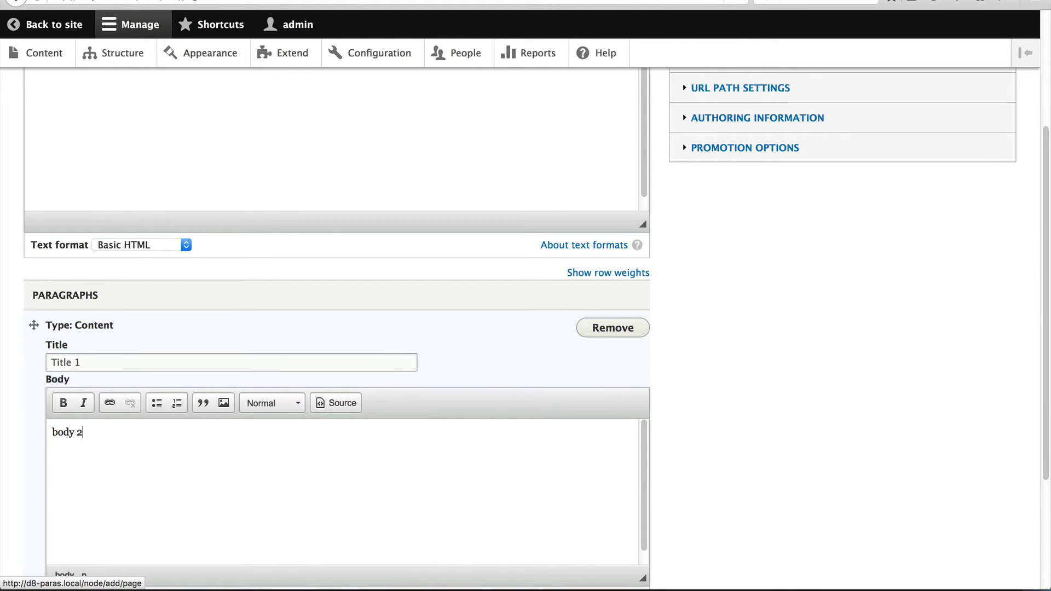
{"action": "key", "text": "BackSpace"}
{"action": "type", "text": "1"}
{"action": "scroll", "coordinate": [85, 410], "scroll_direction": "down", "scroll_amount": 3}
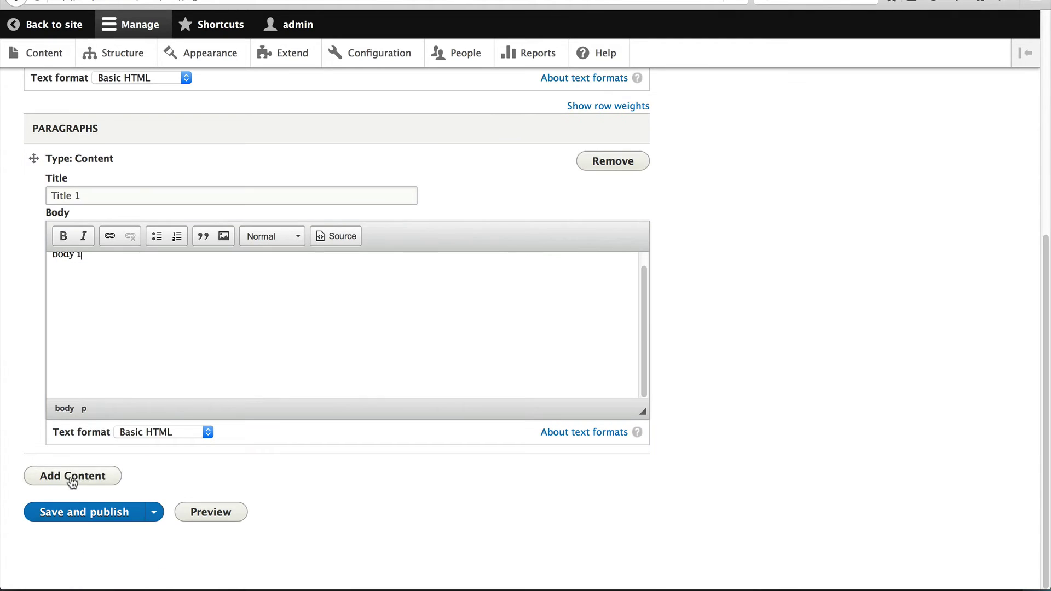
Add a second Content paragraph with 'title 2' and 'body 2', then save and publish.
{"action": "left_click", "coordinate": [70, 476]}
{"action": "left_click", "coordinate": [90, 503]}
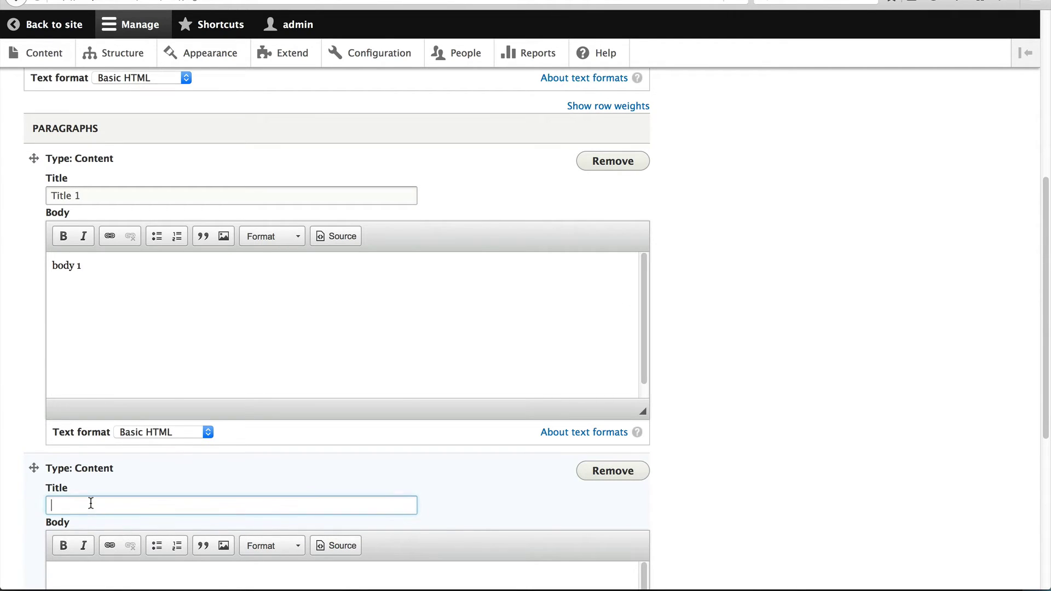
{"action": "type", "text": "title 2"}
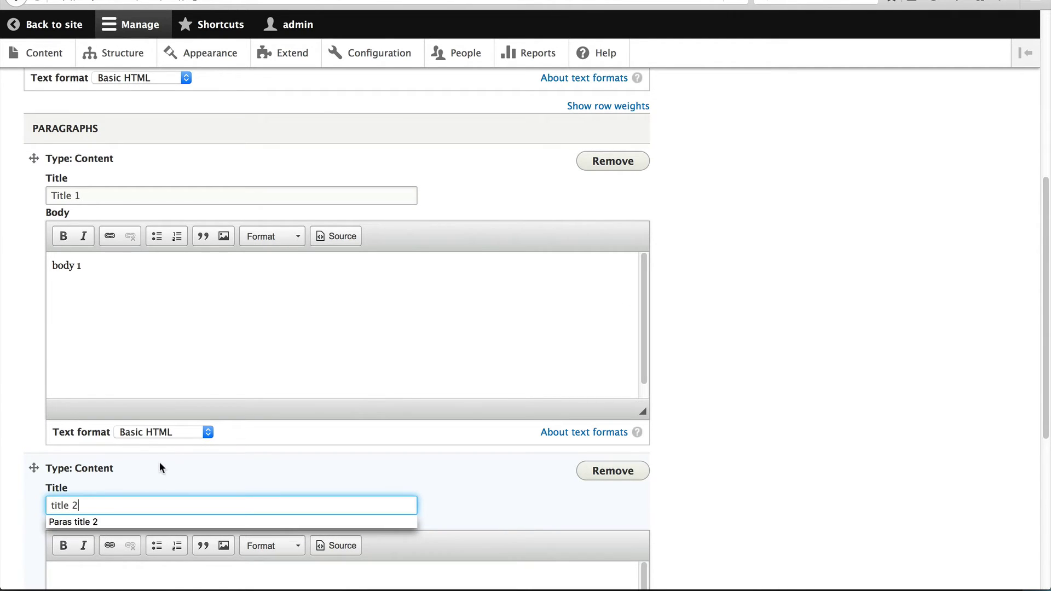
{"action": "scroll", "coordinate": [147, 422], "scroll_direction": "down", "scroll_amount": 5}
{"action": "left_click", "coordinate": [146, 327]}
{"action": "type", "text": "body 2"}
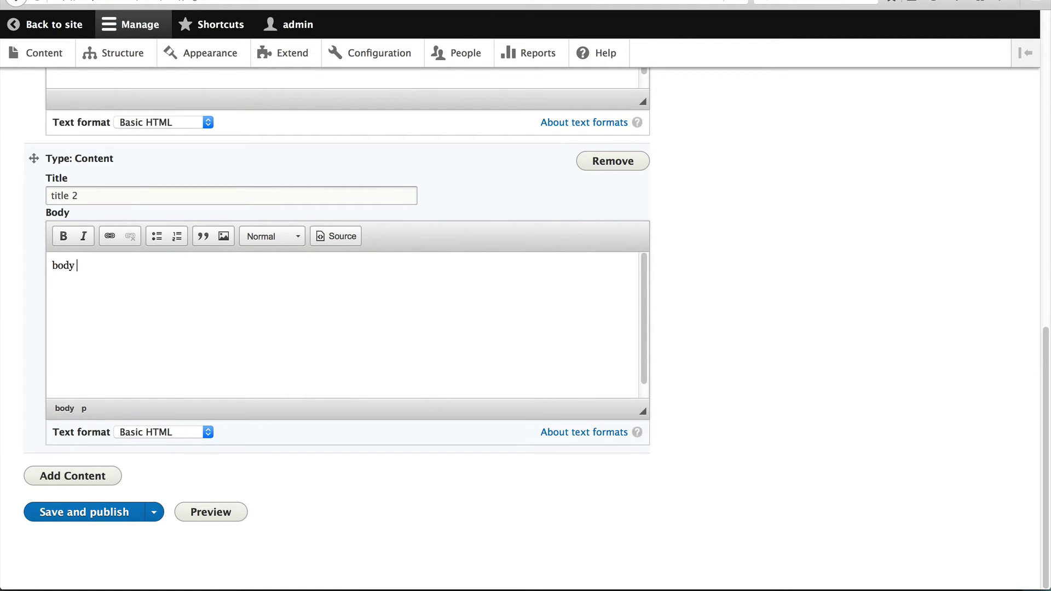
{"action": "left_click", "coordinate": [114, 513]}
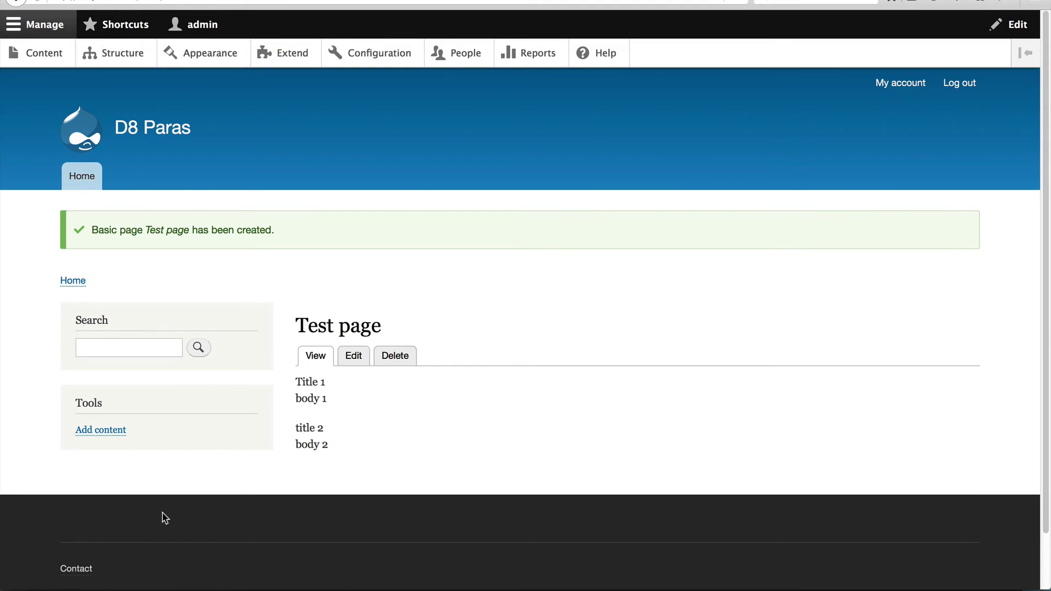
Drag the 'title 2' paragraph above 'Title 1' in the edit form and save.
{"action": "left_click_drag", "start_coordinate": [296, 377], "coordinate": [329, 445]}
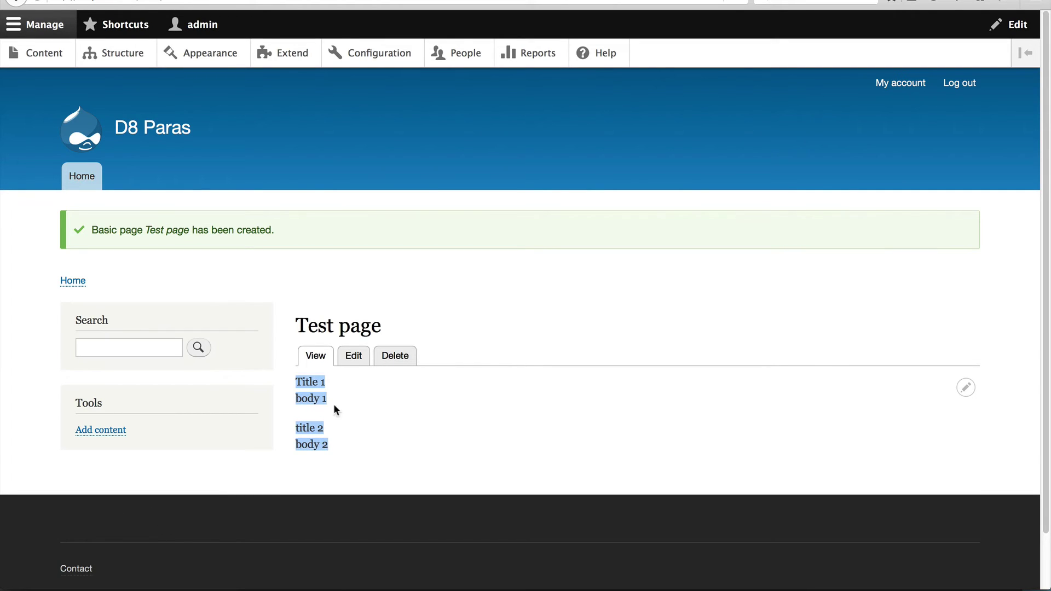
{"action": "left_click", "coordinate": [339, 403]}
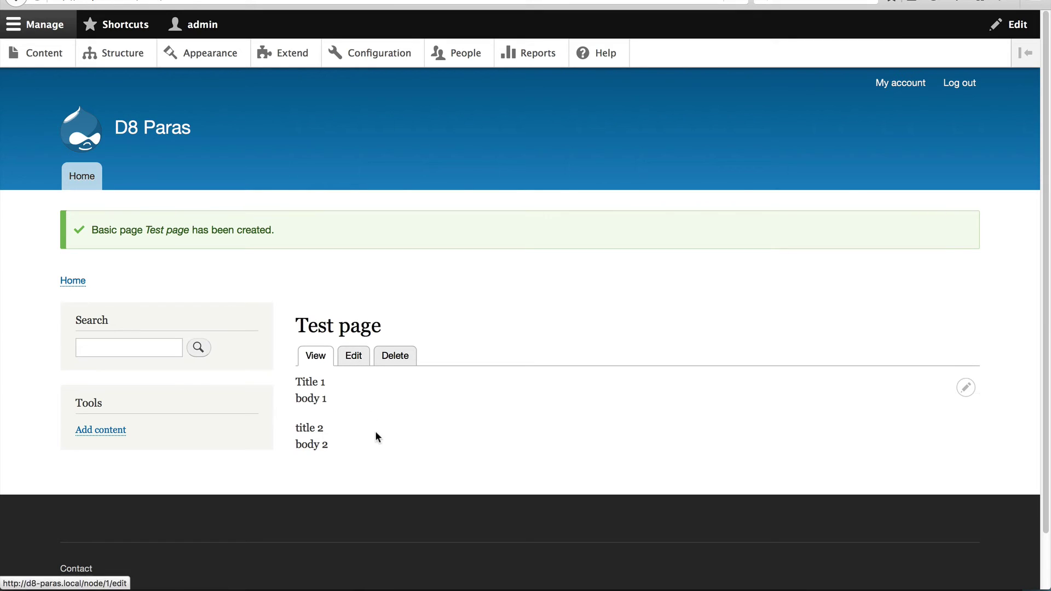
{"action": "scroll", "coordinate": [290, 463], "scroll_direction": "down", "scroll_amount": 3}
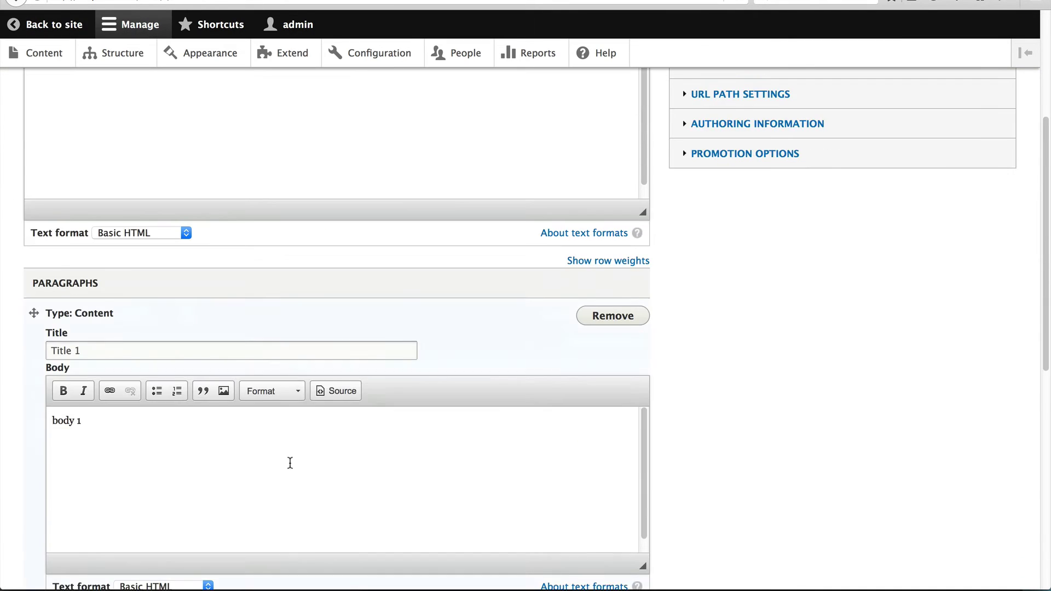
{"action": "scroll", "coordinate": [164, 482], "scroll_direction": "down", "scroll_amount": 2}
{"action": "left_click_drag", "start_coordinate": [30, 542], "coordinate": [27, 255]}
{"action": "scroll", "coordinate": [73, 326], "scroll_direction": "down", "scroll_amount": 8}
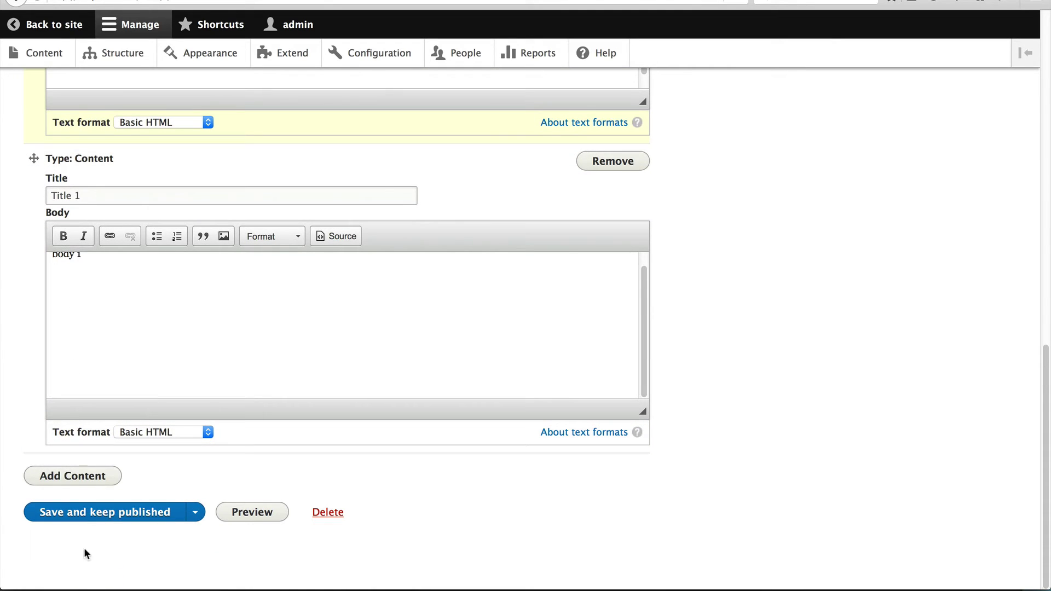
{"action": "left_click", "coordinate": [93, 515]}
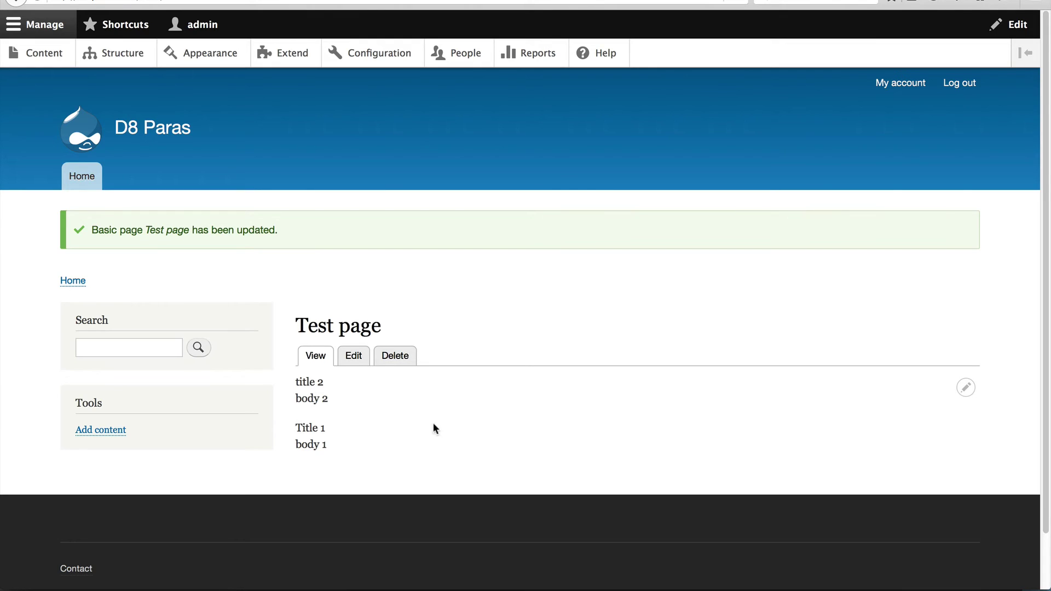
Look over Test page's two paragraphs in its edit form, then open the Structure page.
{"action": "left_click", "coordinate": [353, 357]}
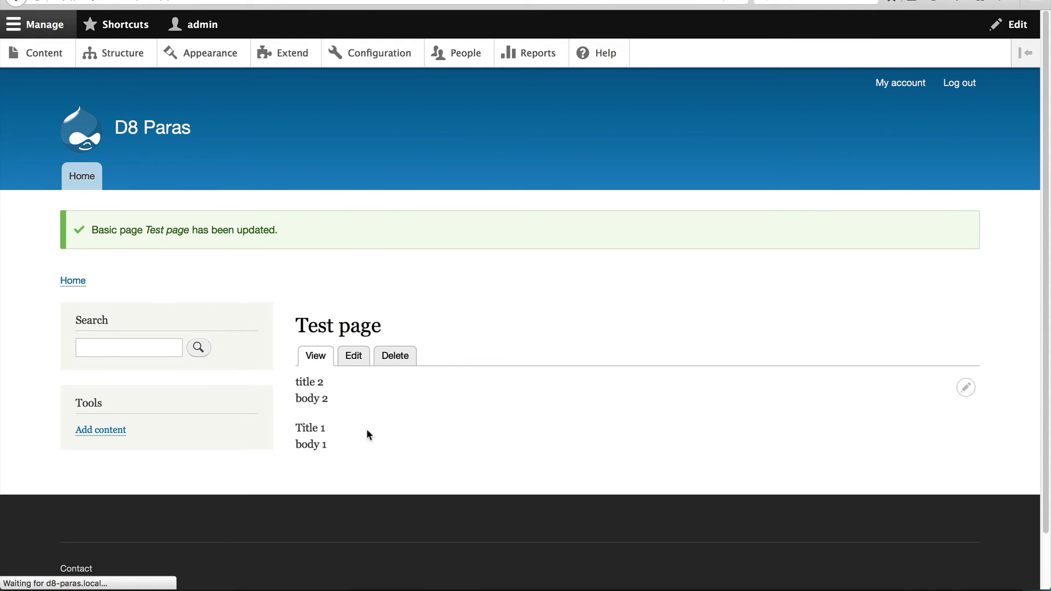
{"action": "scroll", "coordinate": [563, 435], "scroll_direction": "down", "scroll_amount": 3}
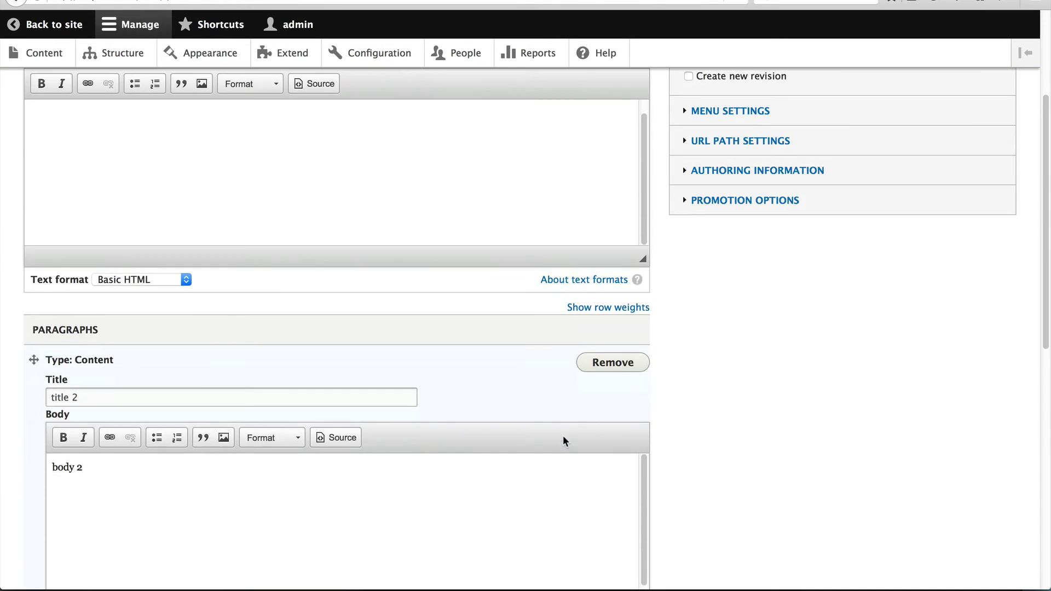
{"action": "scroll", "coordinate": [678, 412], "scroll_direction": "down", "scroll_amount": 5}
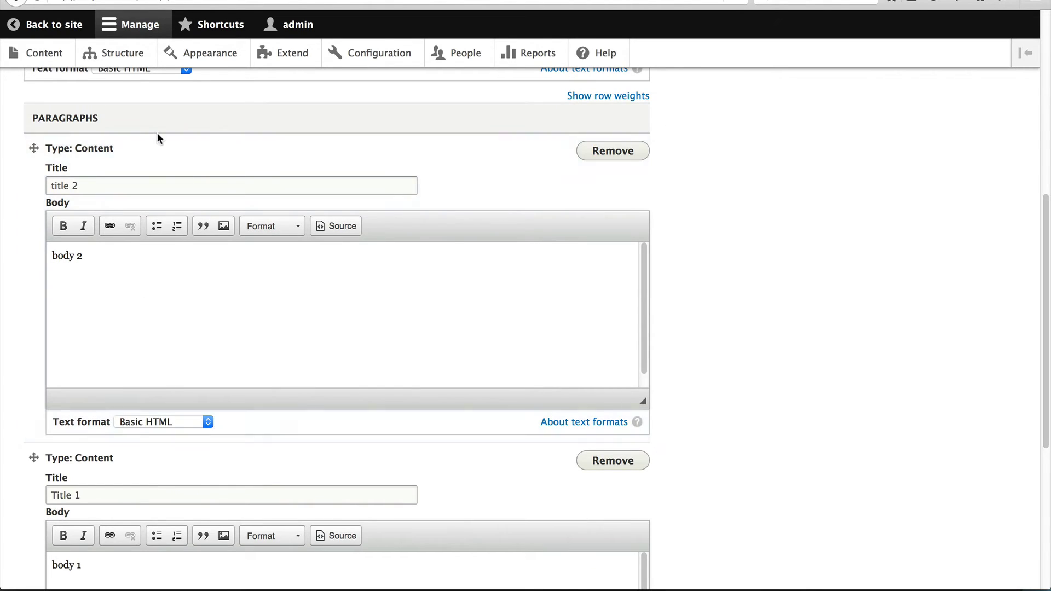
{"action": "scroll", "coordinate": [602, 367], "scroll_direction": "down", "scroll_amount": 6}
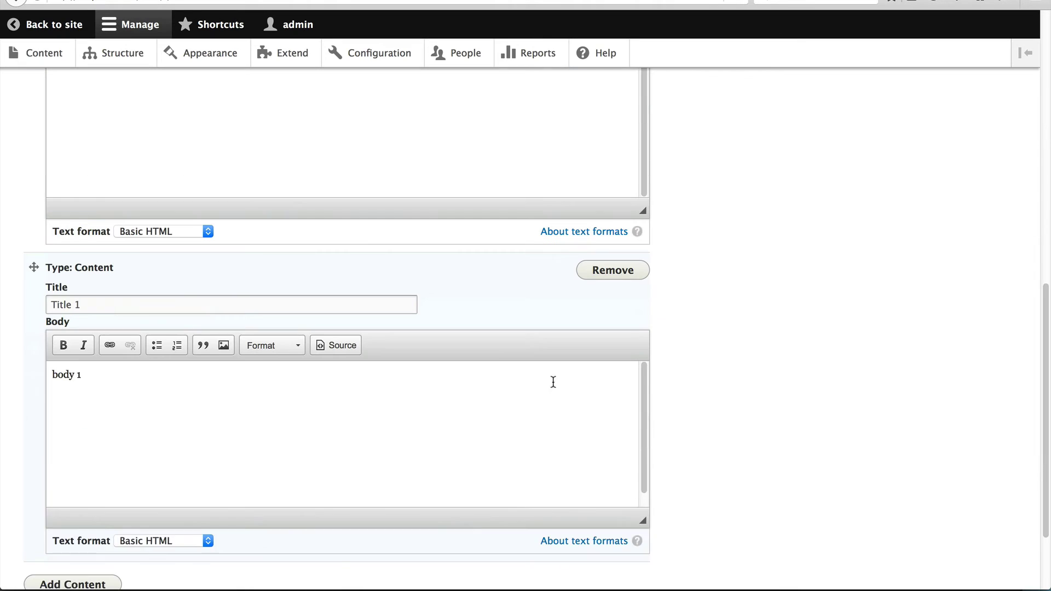
{"action": "scroll", "coordinate": [124, 347], "scroll_direction": "up", "scroll_amount": 9}
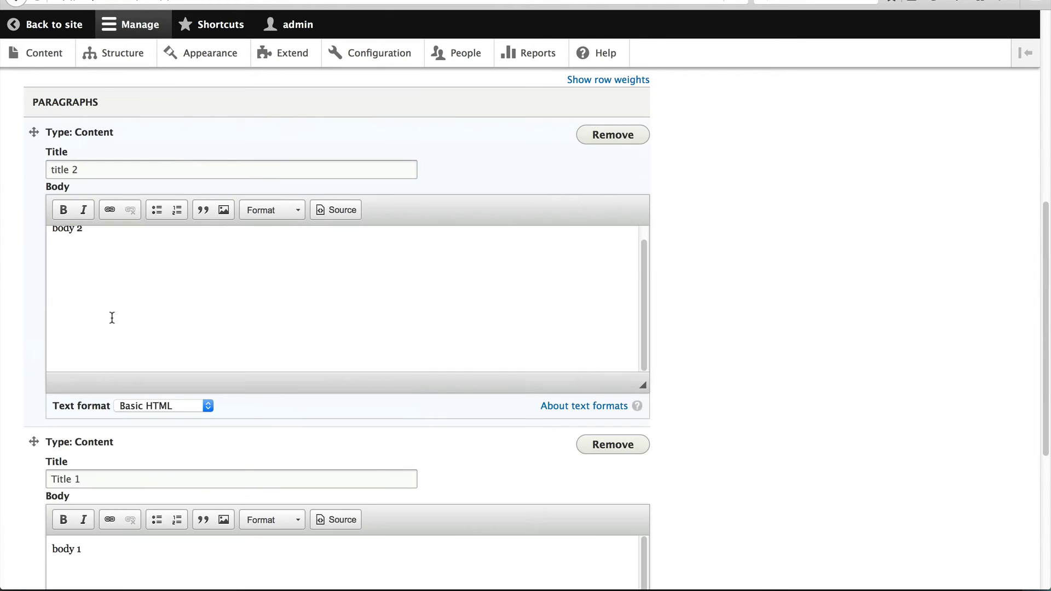
{"action": "scroll", "coordinate": [263, 213], "scroll_direction": "up", "scroll_amount": 2}
{"action": "scroll", "coordinate": [261, 294], "scroll_direction": "down", "scroll_amount": 7}
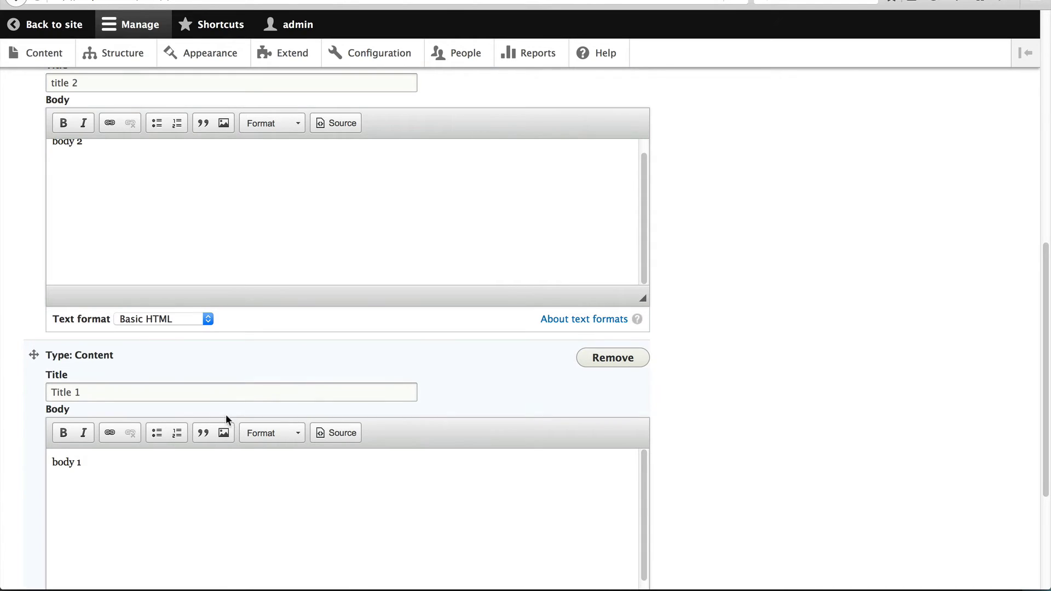
{"action": "scroll", "coordinate": [262, 462], "scroll_direction": "down", "scroll_amount": 2}
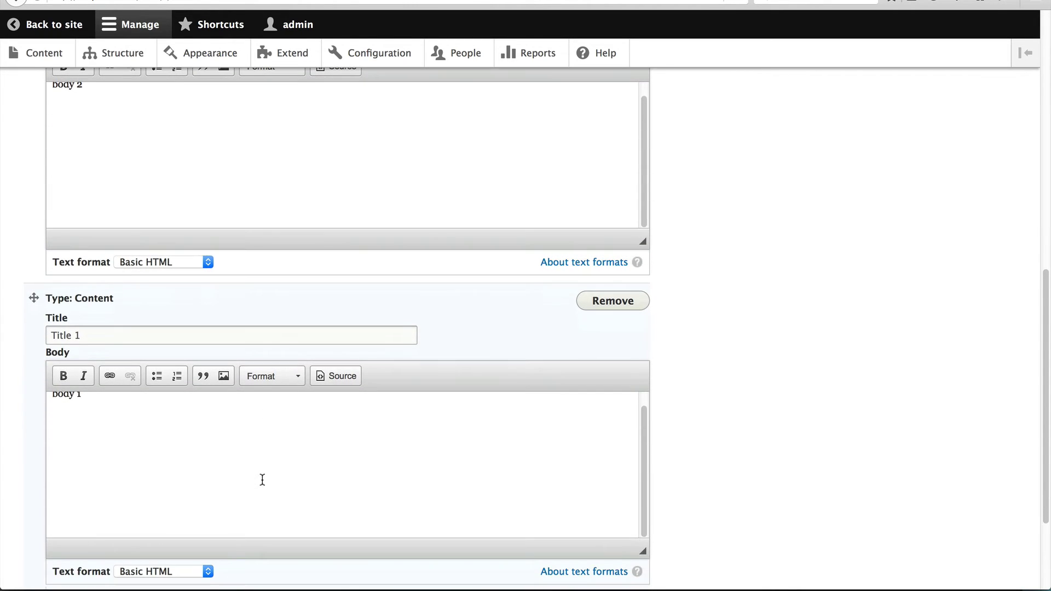
{"action": "scroll", "coordinate": [256, 468], "scroll_direction": "up", "scroll_amount": 1}
{"action": "scroll", "coordinate": [251, 432], "scroll_direction": "up", "scroll_amount": 1}
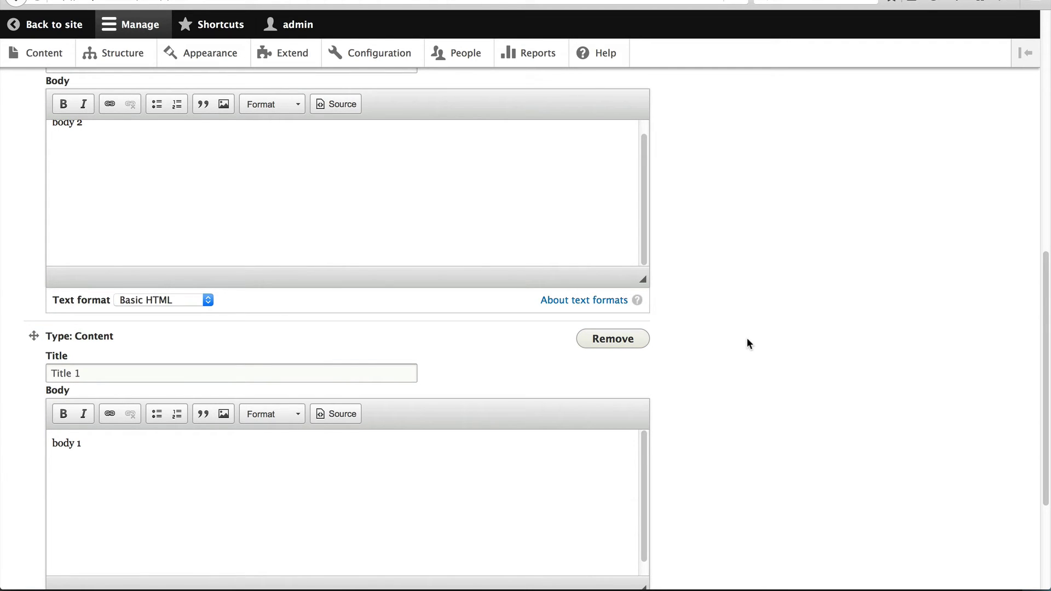
{"action": "left_click", "coordinate": [123, 52]}
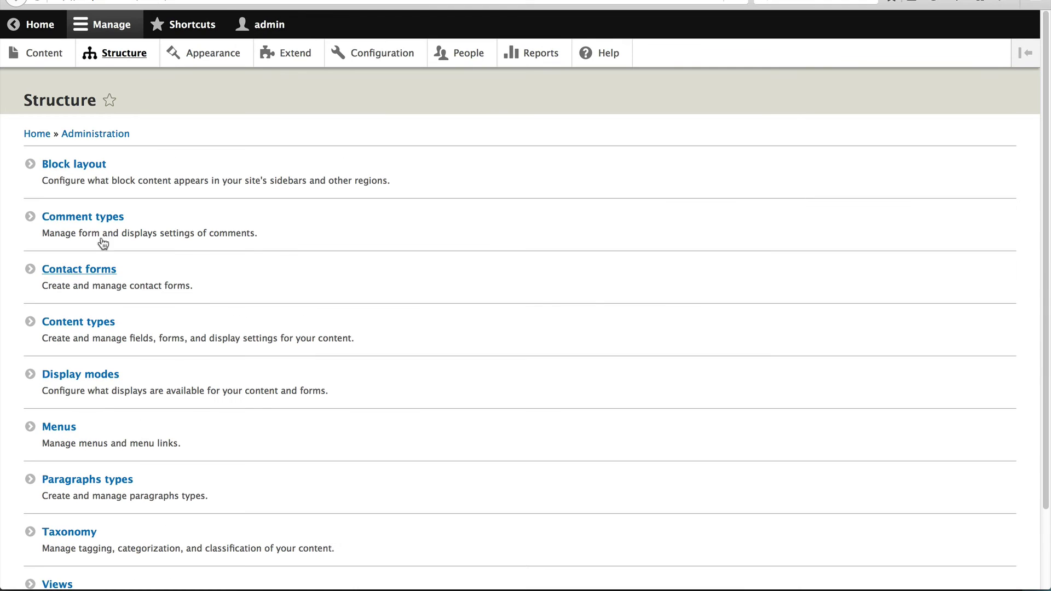
Go to the Basic page content type's Manage form display.
{"action": "left_click", "coordinate": [97, 337]}
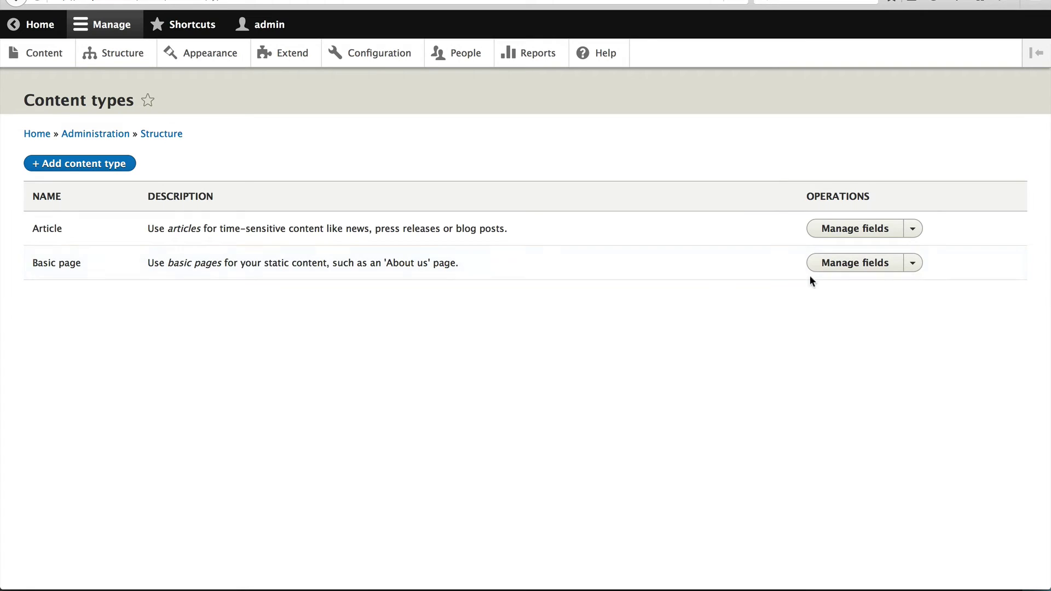
{"action": "left_click", "coordinate": [848, 265]}
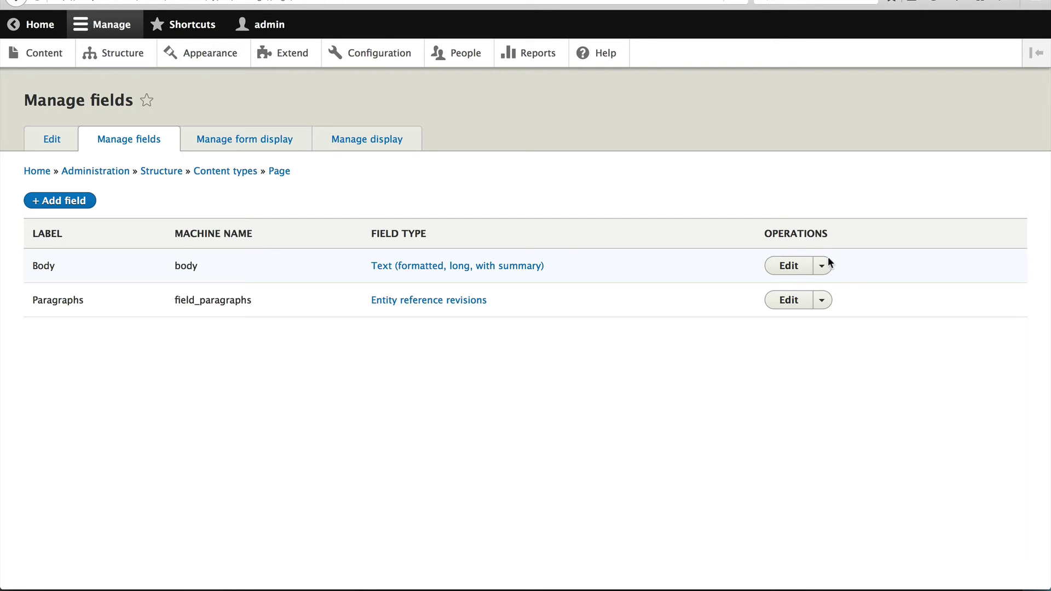
{"action": "left_click", "coordinate": [244, 141]}
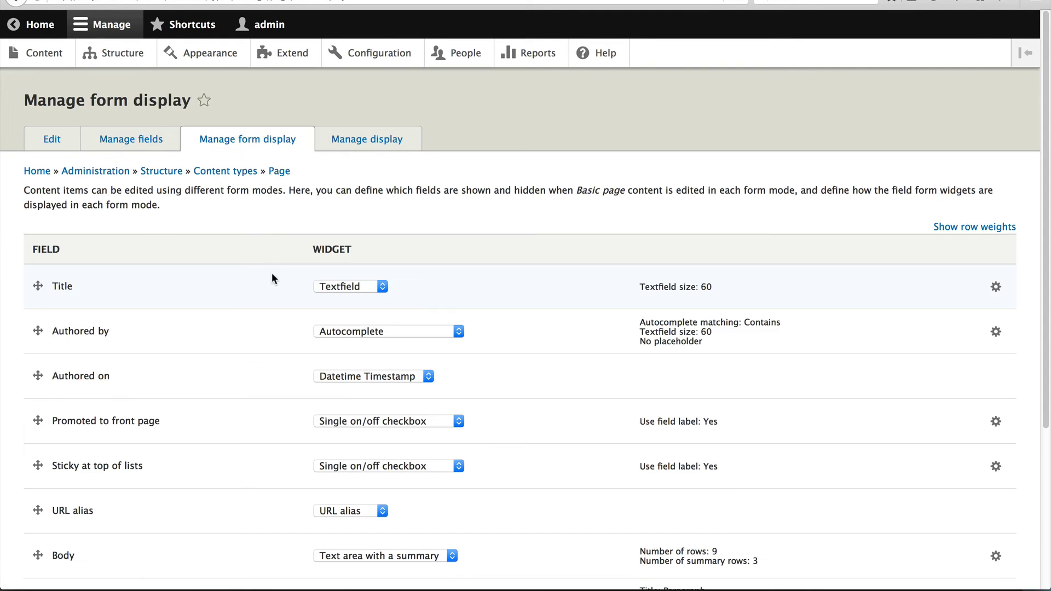
{"action": "scroll", "coordinate": [271, 274], "scroll_direction": "down", "scroll_amount": 4}
Open the Paragraphs widget settings and review the Edit mode choices (Open, Add mode Dropdown button).
{"action": "left_click", "coordinate": [995, 401]}
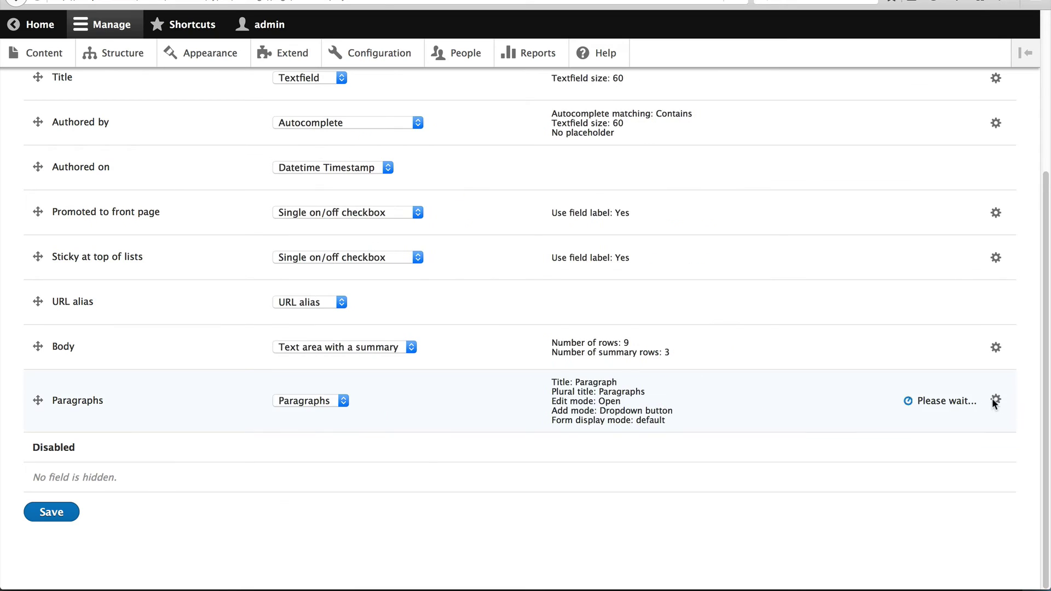
{"action": "scroll", "coordinate": [969, 405], "scroll_direction": "down", "scroll_amount": 2}
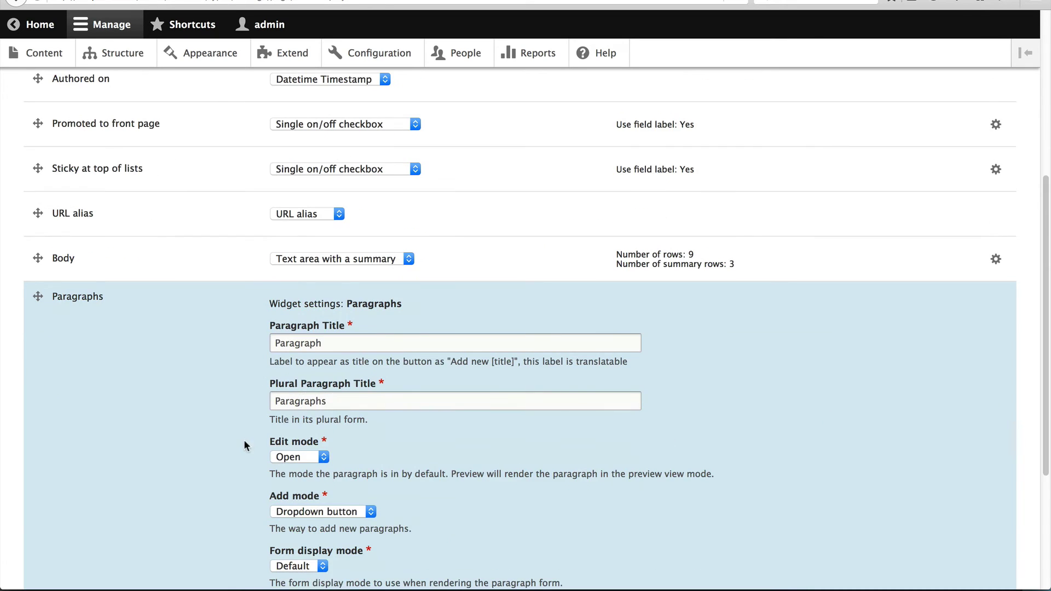
{"action": "scroll", "coordinate": [244, 446], "scroll_direction": "down", "scroll_amount": 2}
{"action": "left_click", "coordinate": [320, 354]}
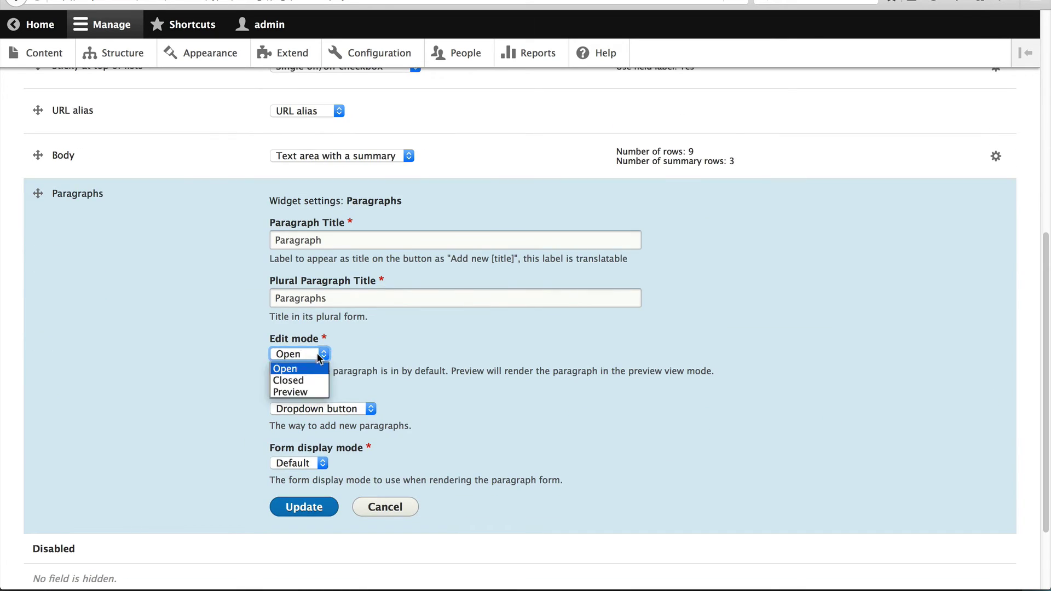
{"action": "left_click", "coordinate": [319, 372]}
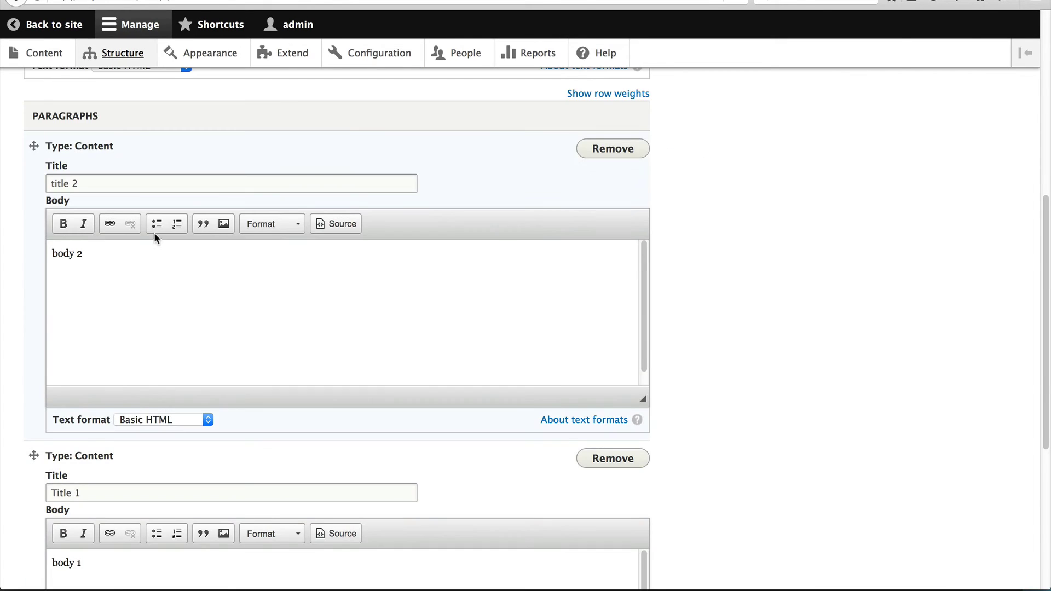
{"action": "scroll", "coordinate": [155, 238], "scroll_direction": "up", "scroll_amount": 1}
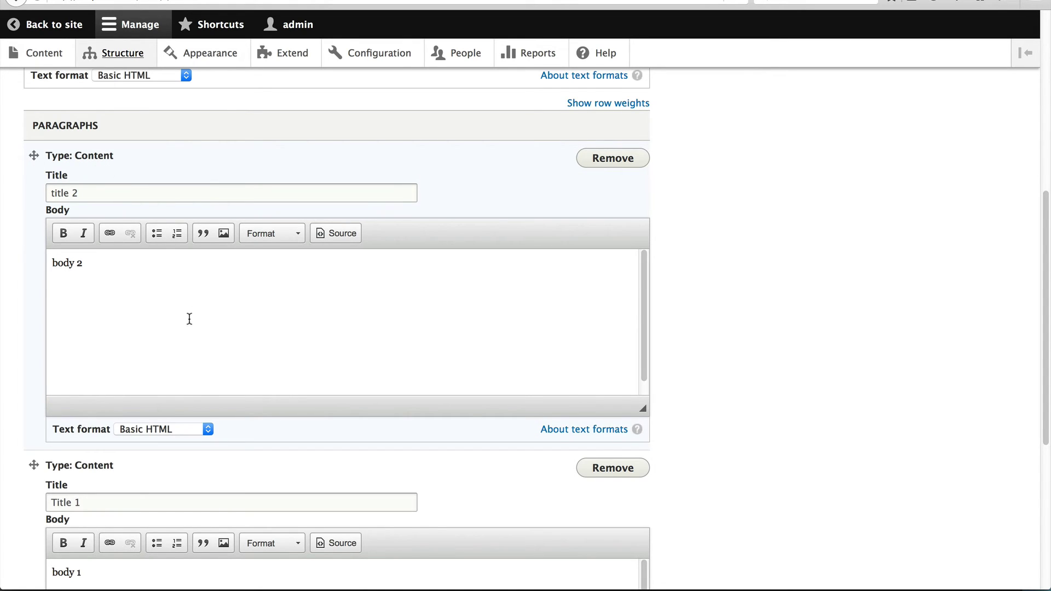
{"action": "scroll", "coordinate": [186, 319], "scroll_direction": "down", "scroll_amount": 5}
{"action": "scroll", "coordinate": [149, 505], "scroll_direction": "up", "scroll_amount": 1}
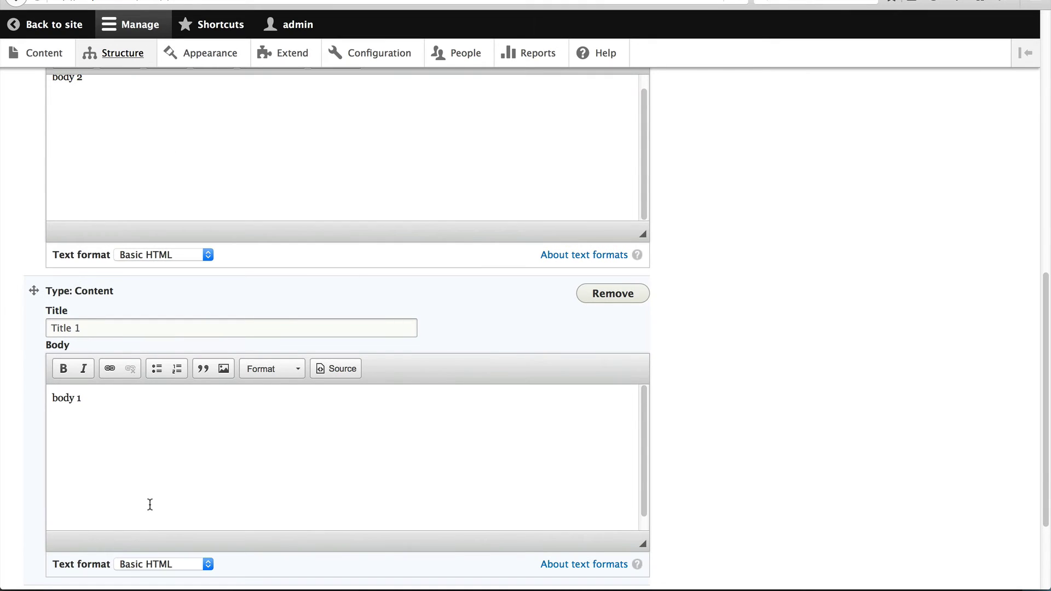
{"action": "scroll", "coordinate": [173, 439], "scroll_direction": "up", "scroll_amount": 5}
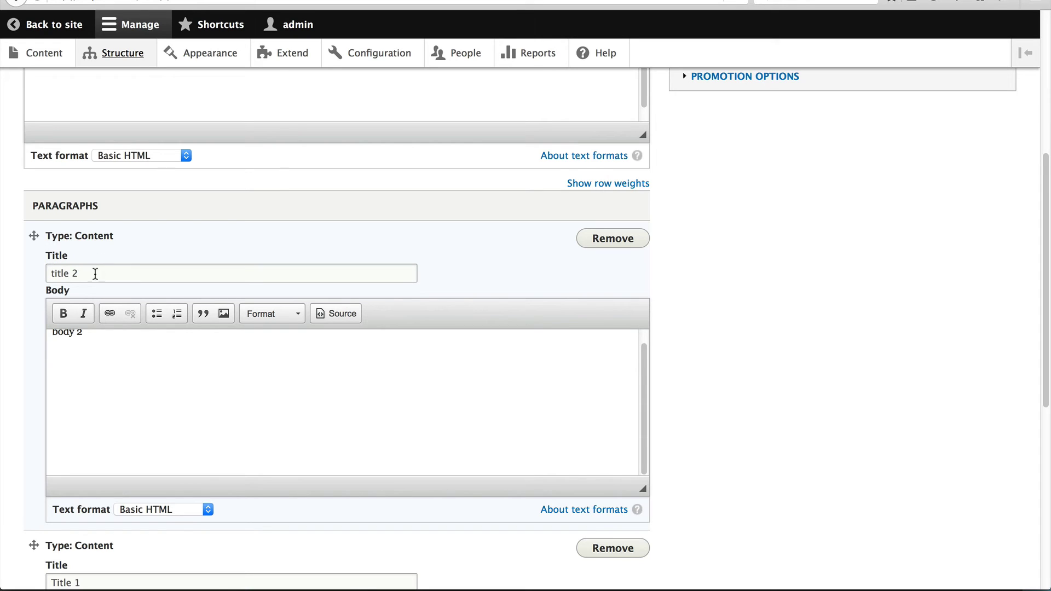
{"action": "scroll", "coordinate": [198, 368], "scroll_direction": "up", "scroll_amount": 1}
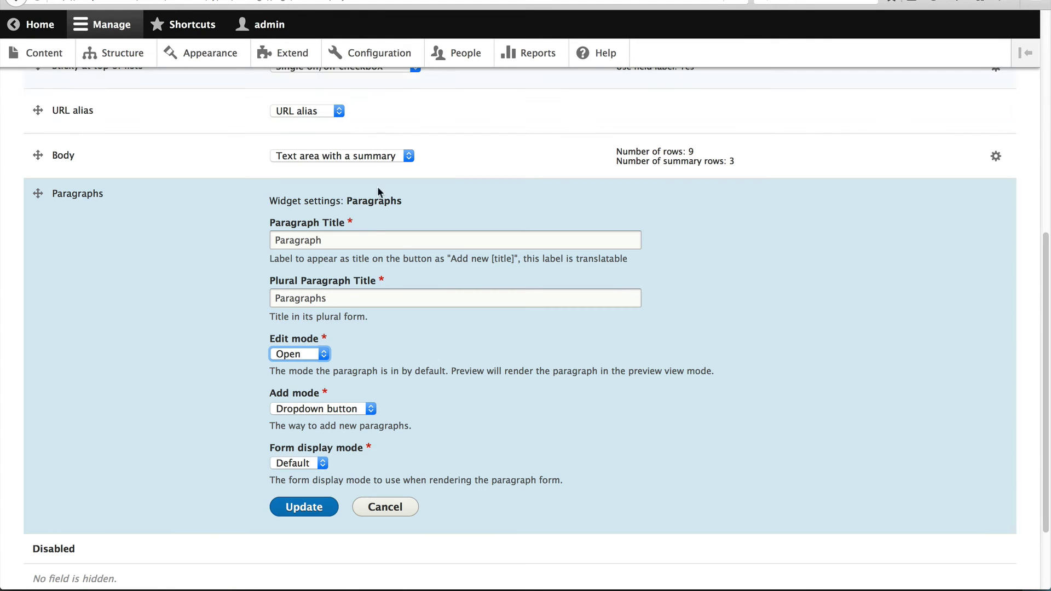
Set the Paragraphs Edit mode to Closed, update the widget and save the form display.
{"action": "left_click", "coordinate": [296, 356]}
{"action": "left_click", "coordinate": [295, 380]}
{"action": "left_click", "coordinate": [300, 510]}
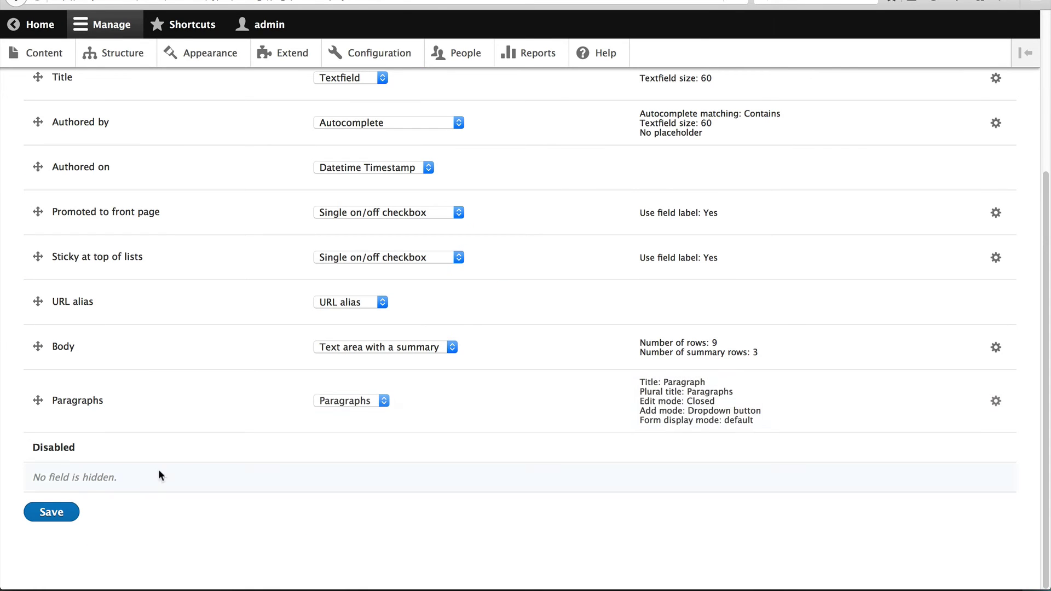
{"action": "left_click", "coordinate": [55, 517]}
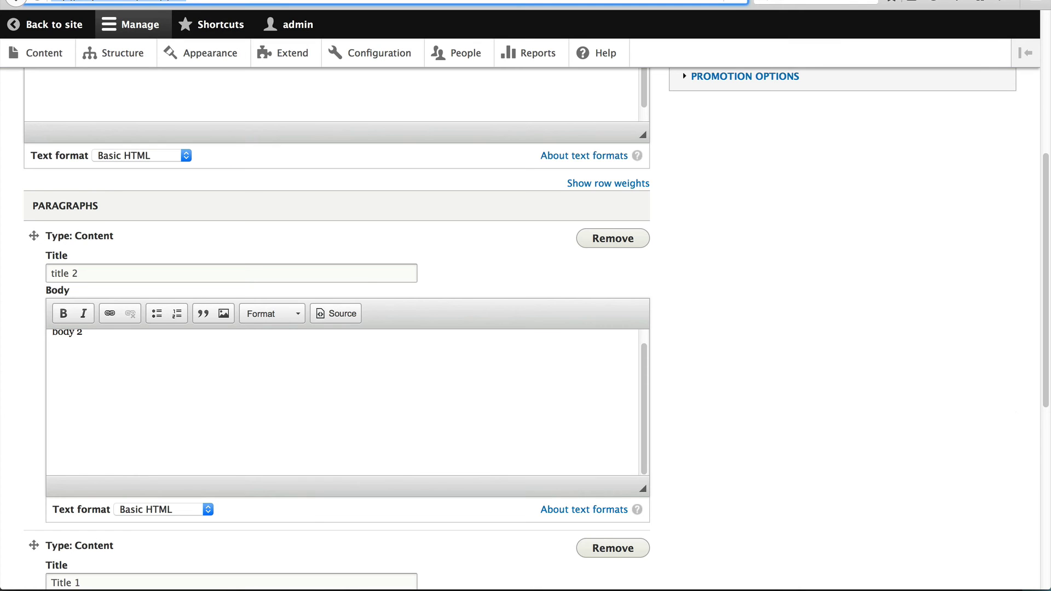
Reload the Test page edit form and expand both collapsed paragraphs.
{"action": "left_click", "coordinate": [122, 52]}
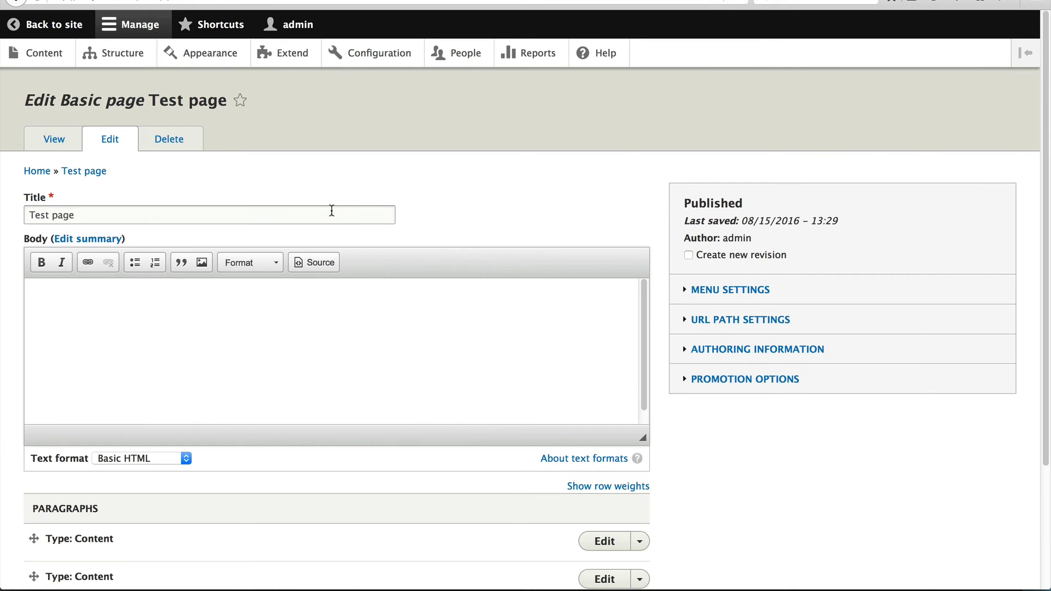
{"action": "scroll", "coordinate": [231, 427], "scroll_direction": "down", "scroll_amount": 3}
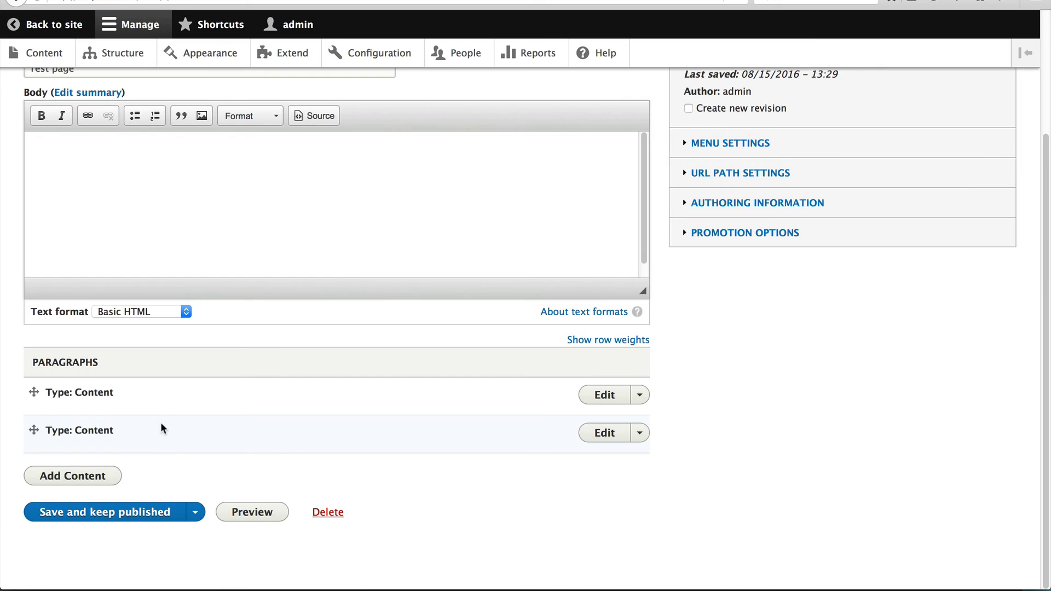
{"action": "left_click", "coordinate": [610, 440]}
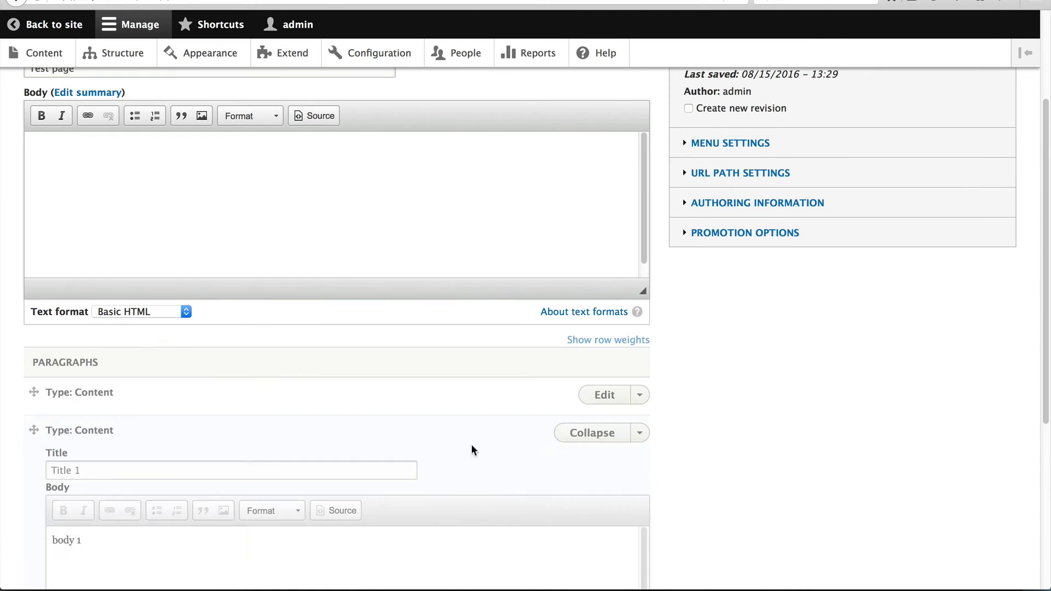
{"action": "scroll", "coordinate": [293, 425], "scroll_direction": "down", "scroll_amount": 1}
{"action": "left_click", "coordinate": [610, 366]}
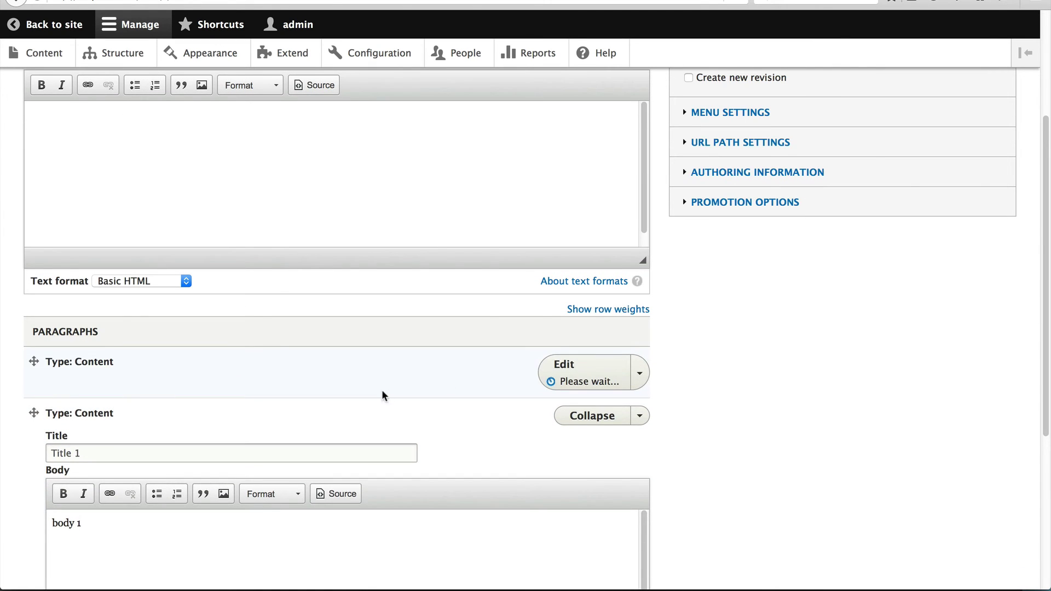
{"action": "scroll", "coordinate": [333, 406], "scroll_direction": "down", "scroll_amount": 3}
{"action": "scroll", "coordinate": [347, 396], "scroll_direction": "down", "scroll_amount": 3}
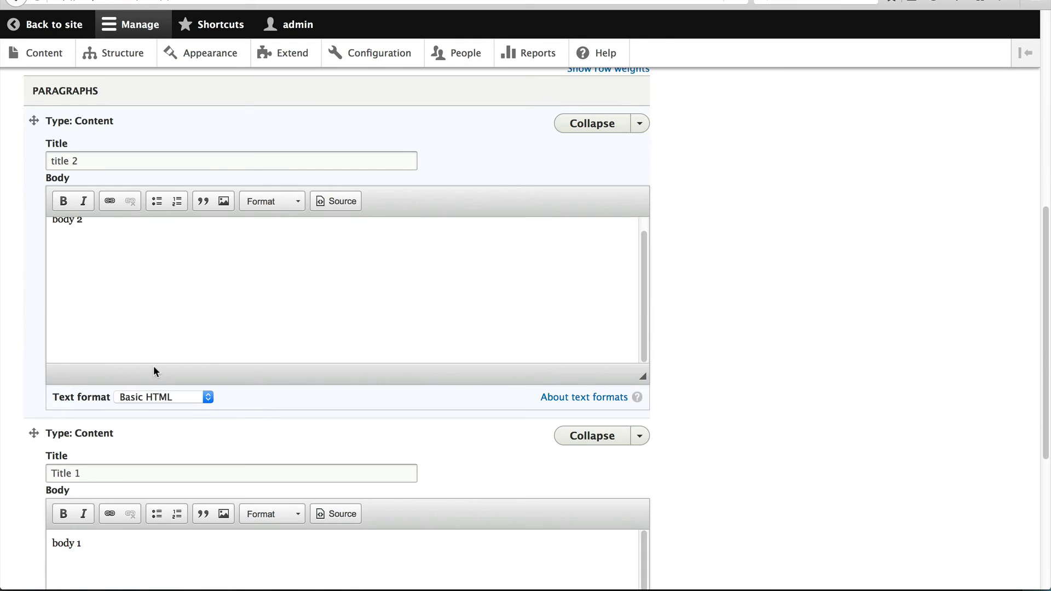
Reload the Test page edit form and drag the second paragraph above the first.
{"action": "left_click_drag", "start_coordinate": [32, 432], "coordinate": [28, 183]}
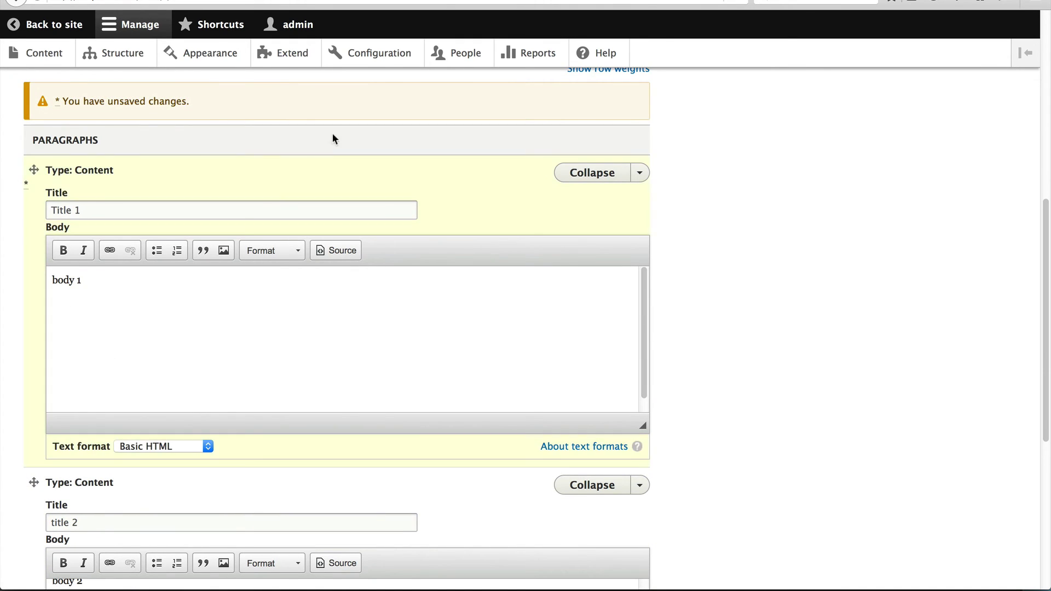
{"action": "left_click", "coordinate": [208, 2]}
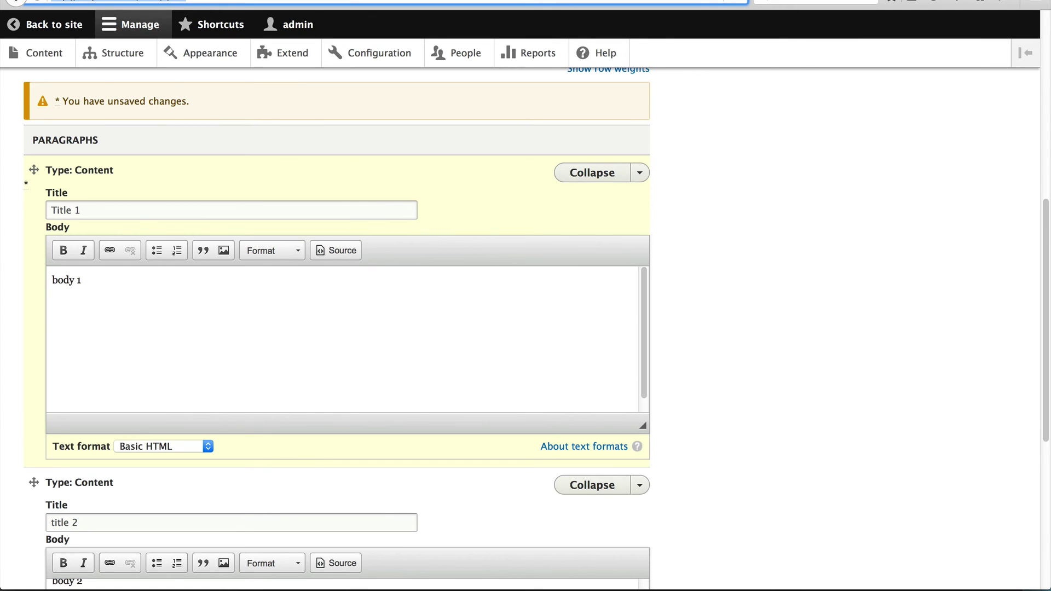
{"action": "key", "text": "Return"}
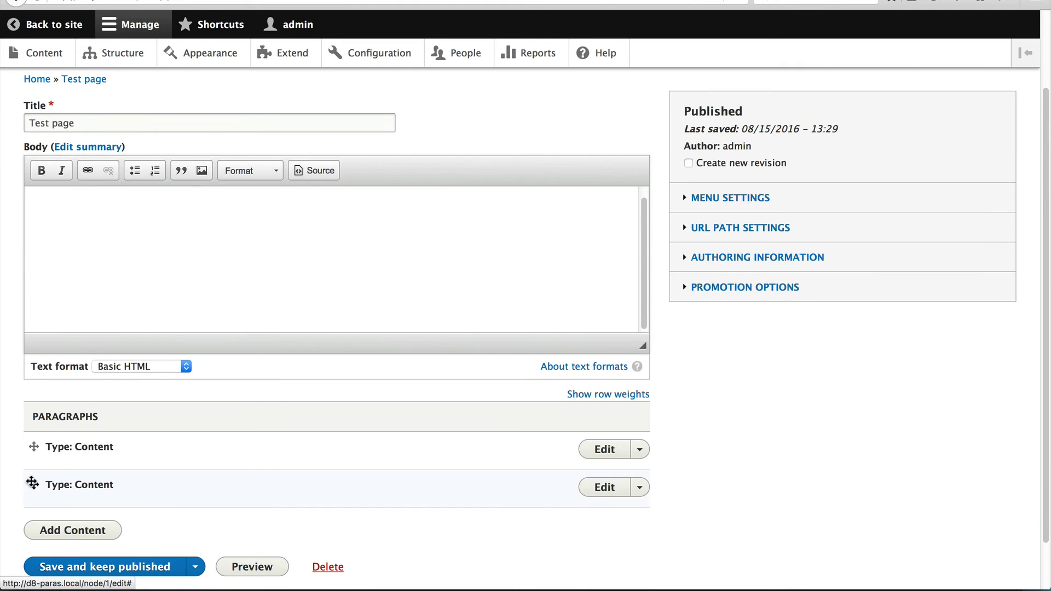
{"action": "left_click_drag", "start_coordinate": [33, 485], "coordinate": [33, 447]}
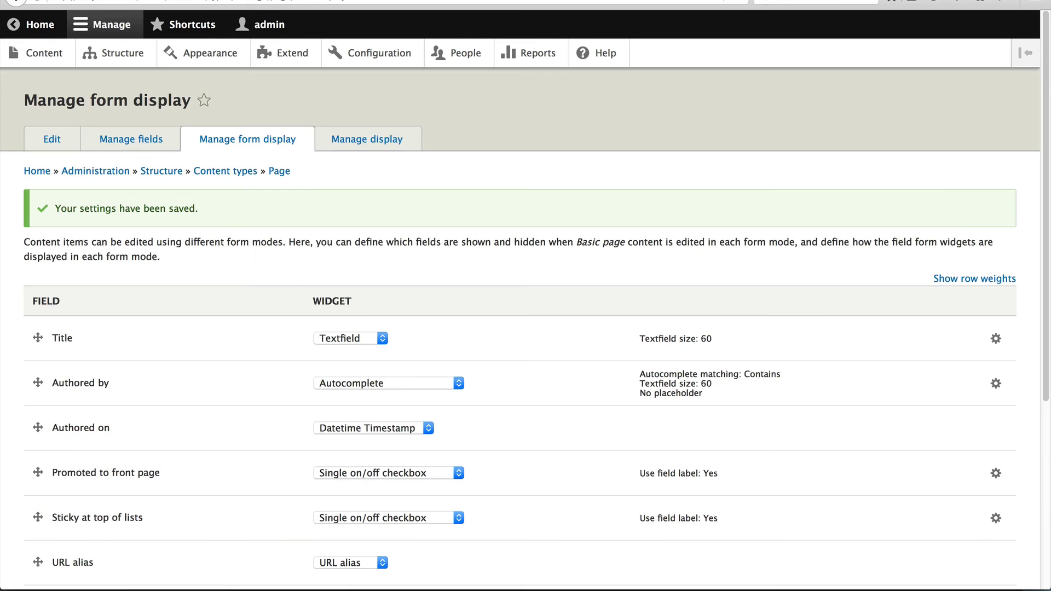
Set the Paragraphs Edit mode to Preview, update the widget and save the form display.
{"action": "scroll", "coordinate": [471, 262], "scroll_direction": "down", "scroll_amount": 5}
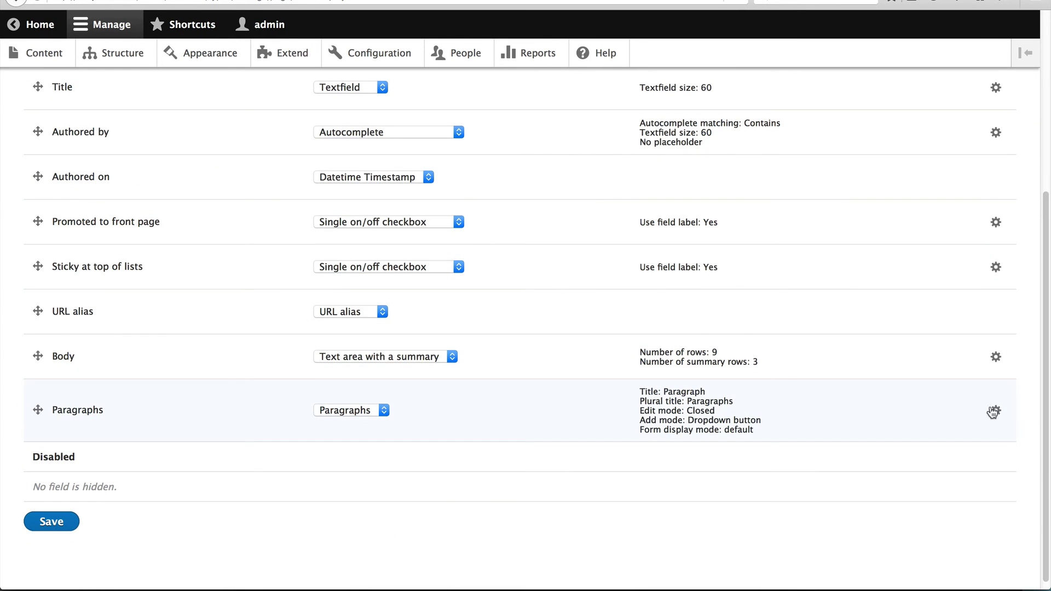
{"action": "left_click", "coordinate": [994, 411]}
{"action": "scroll", "coordinate": [487, 422], "scroll_direction": "down", "scroll_amount": 3}
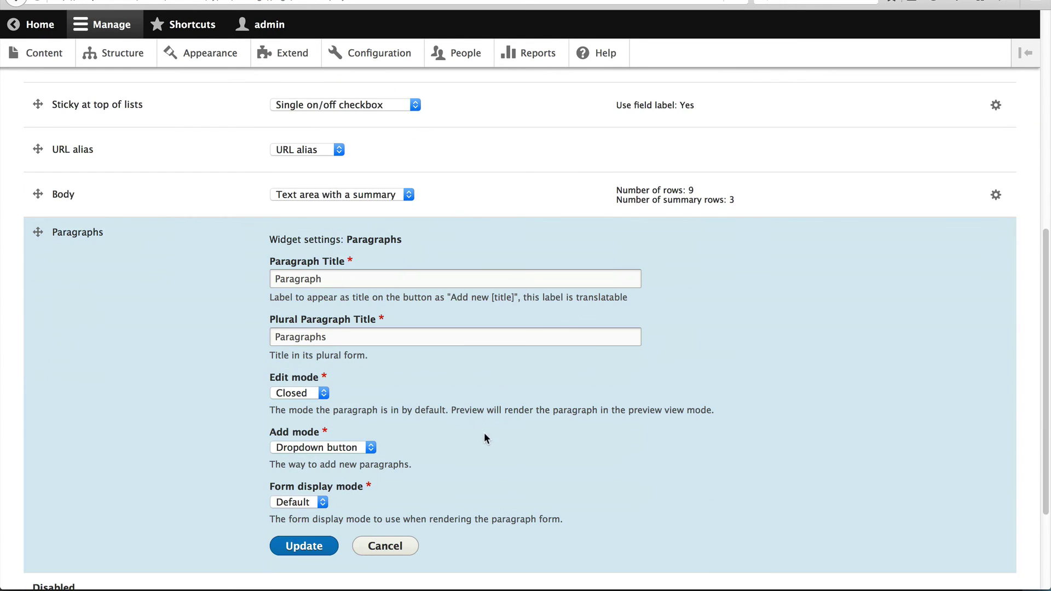
{"action": "left_click", "coordinate": [315, 391]}
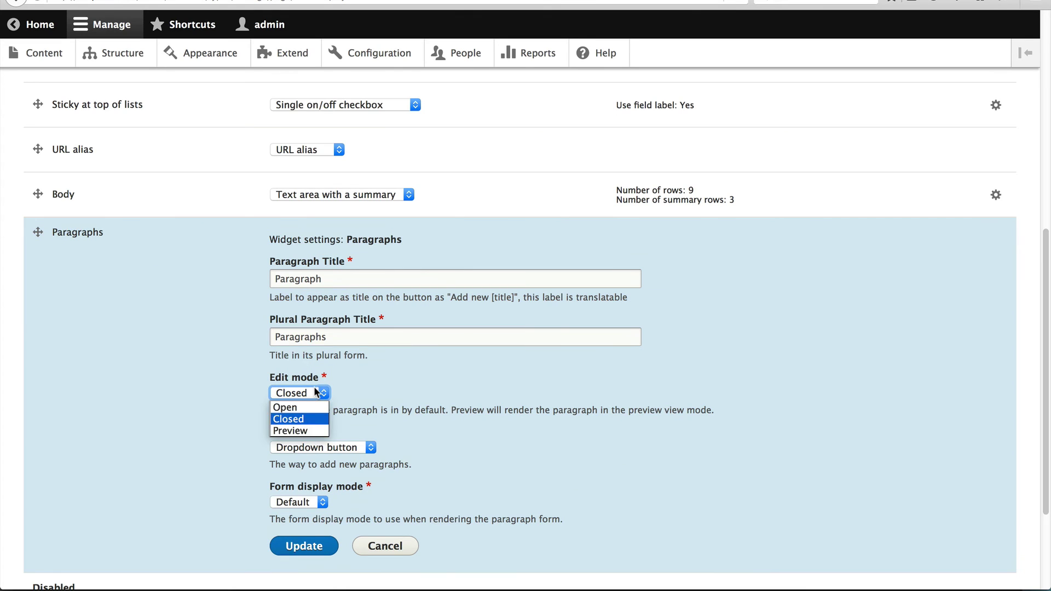
{"action": "left_click", "coordinate": [310, 430]}
{"action": "left_click", "coordinate": [322, 546]}
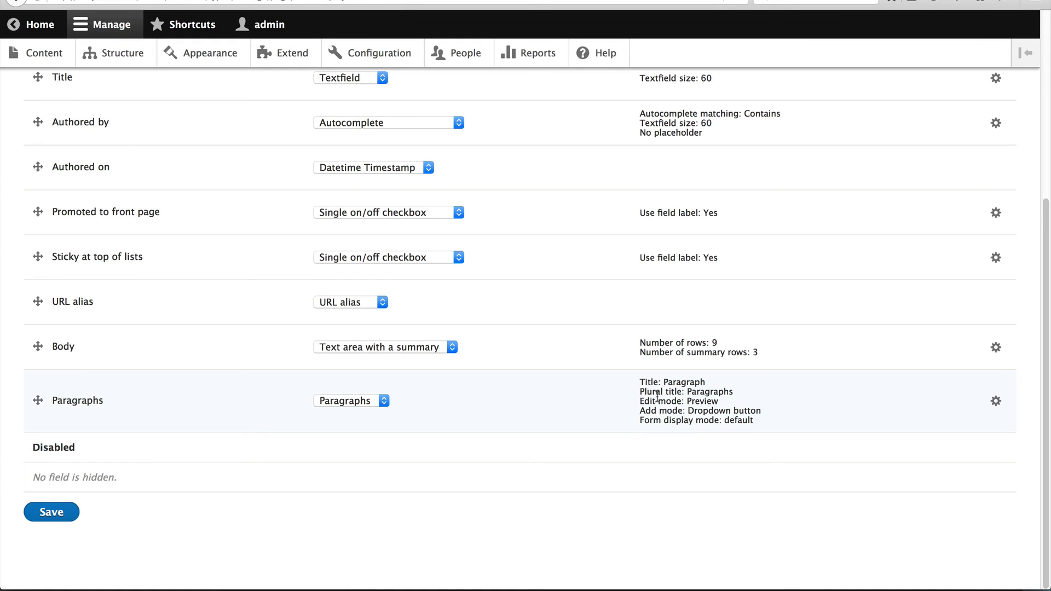
{"action": "left_click", "coordinate": [52, 513]}
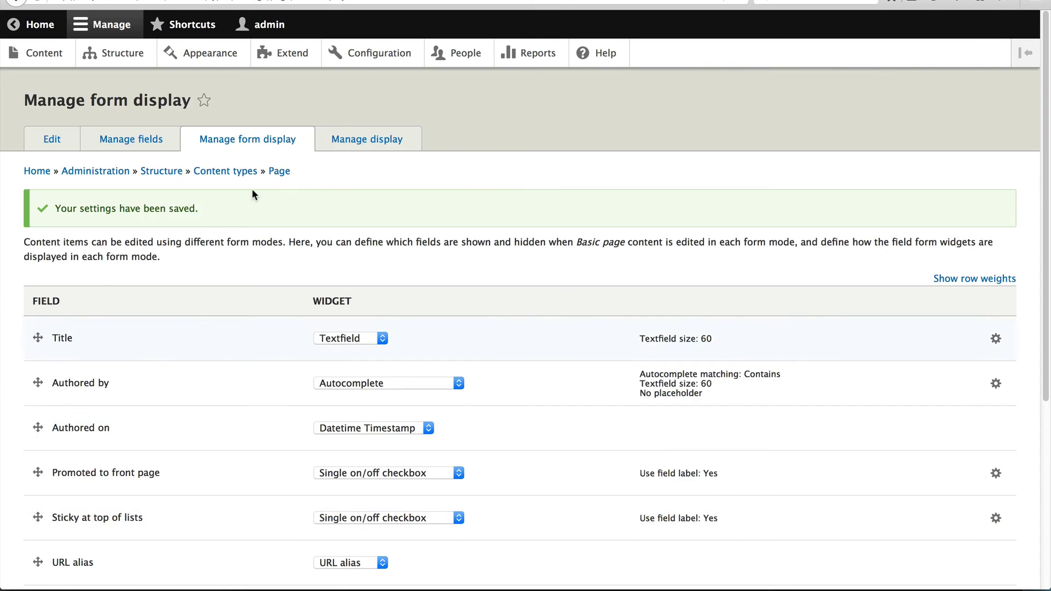
Inspect the Test page paragraphs now displayed as read-only previews.
{"action": "scroll", "coordinate": [251, 506], "scroll_direction": "down", "scroll_amount": 5}
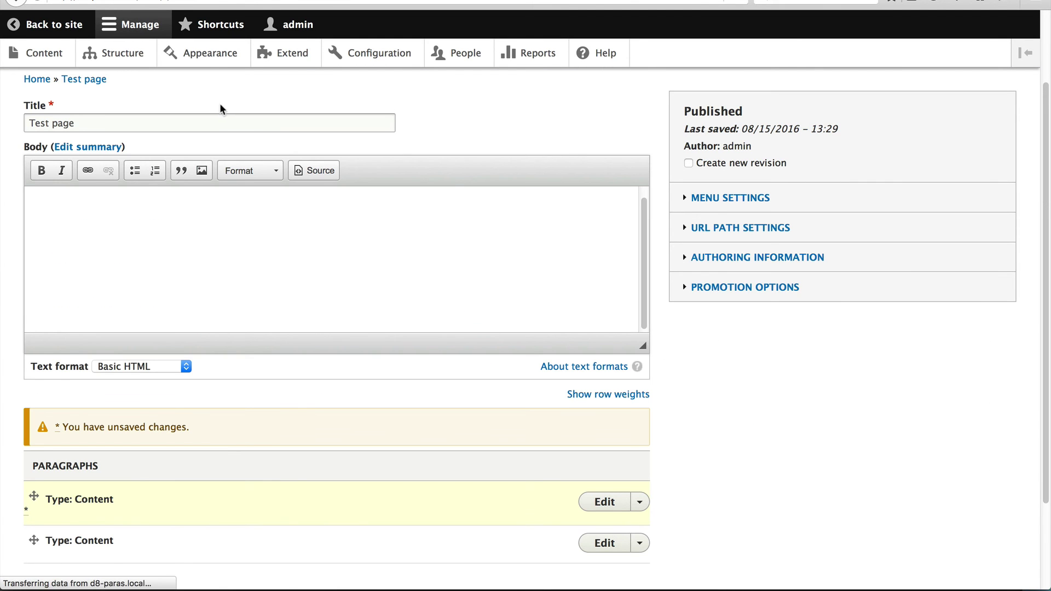
{"action": "scroll", "coordinate": [116, 434], "scroll_direction": "down", "scroll_amount": 2}
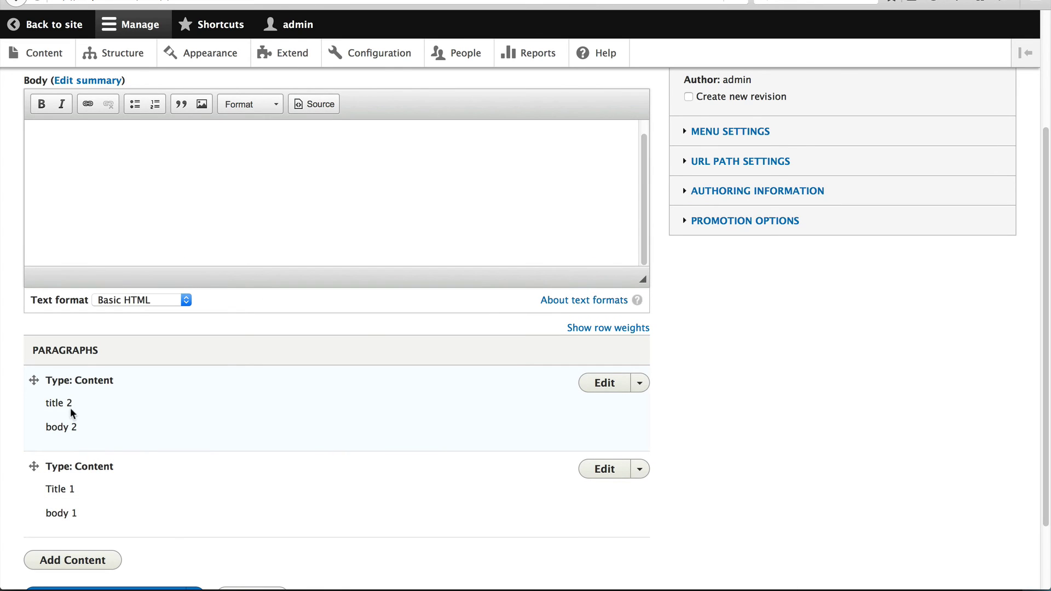
{"action": "left_click_drag", "start_coordinate": [86, 427], "coordinate": [45, 428]}
{"action": "left_click", "coordinate": [96, 409]}
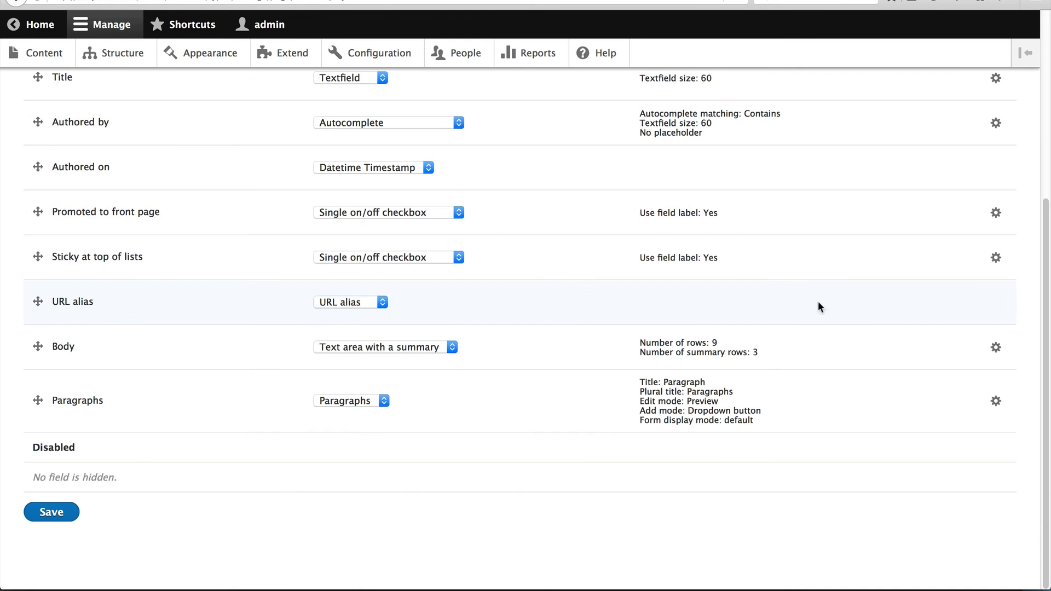
Navigate via Structure > Paragraphs types to the Content type's Manage display.
{"action": "left_click", "coordinate": [116, 53]}
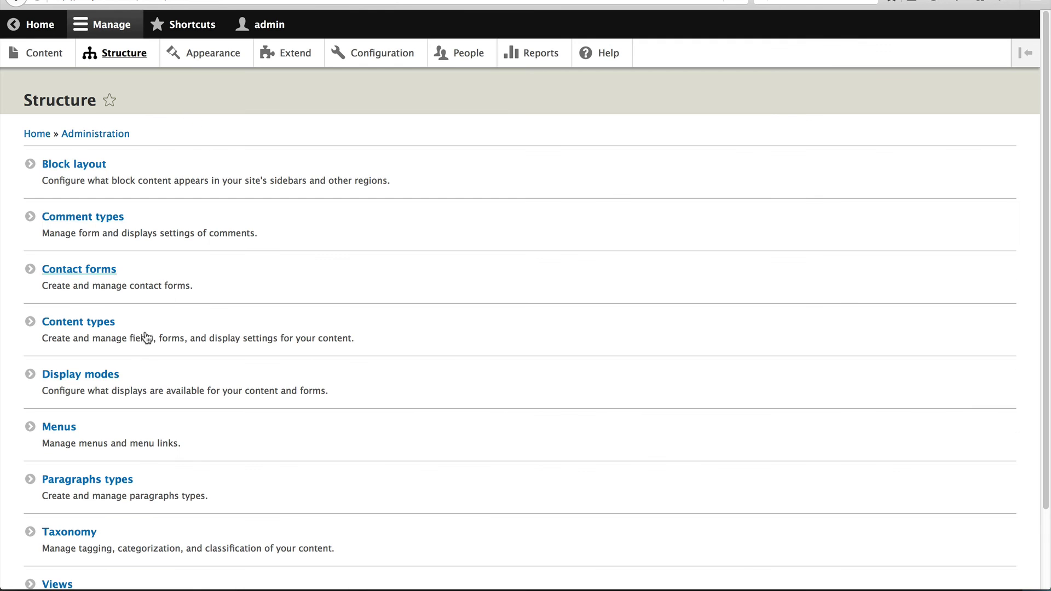
{"action": "scroll", "coordinate": [131, 383], "scroll_direction": "down", "scroll_amount": 1}
{"action": "left_click", "coordinate": [108, 429]}
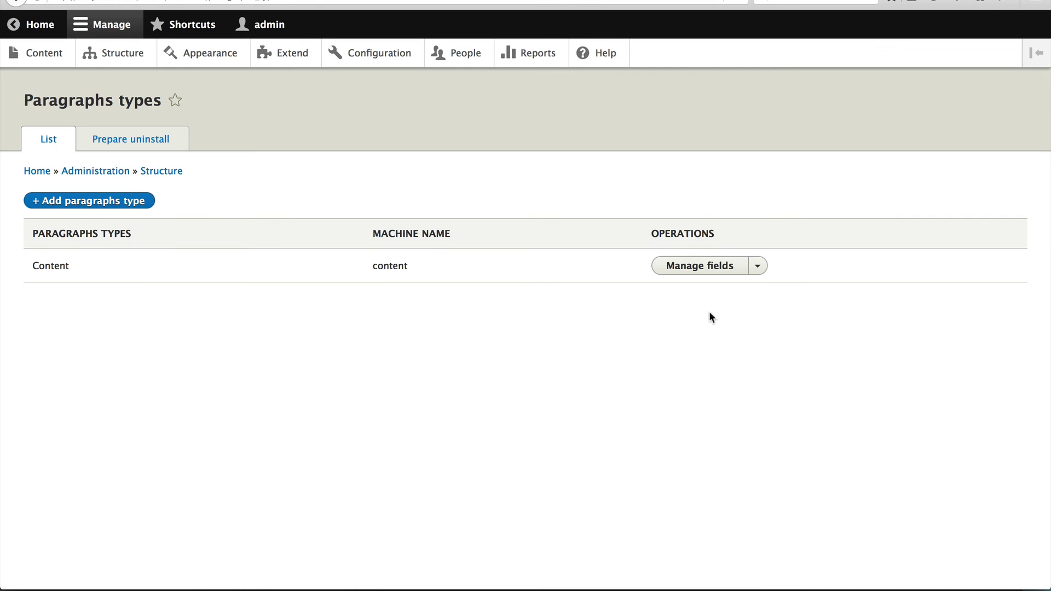
{"action": "left_click", "coordinate": [758, 266]}
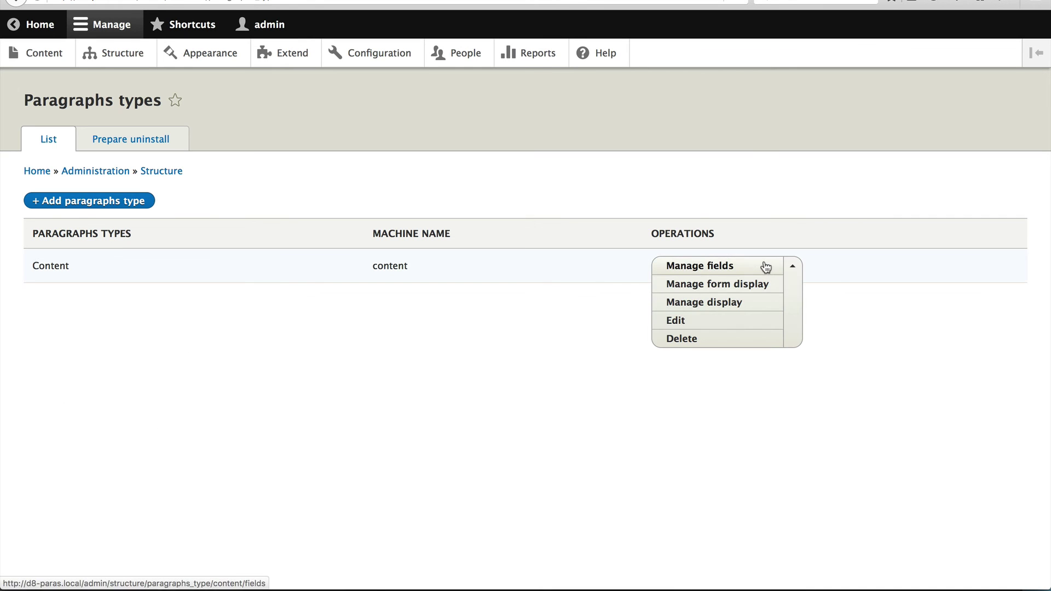
{"action": "left_click", "coordinate": [731, 304]}
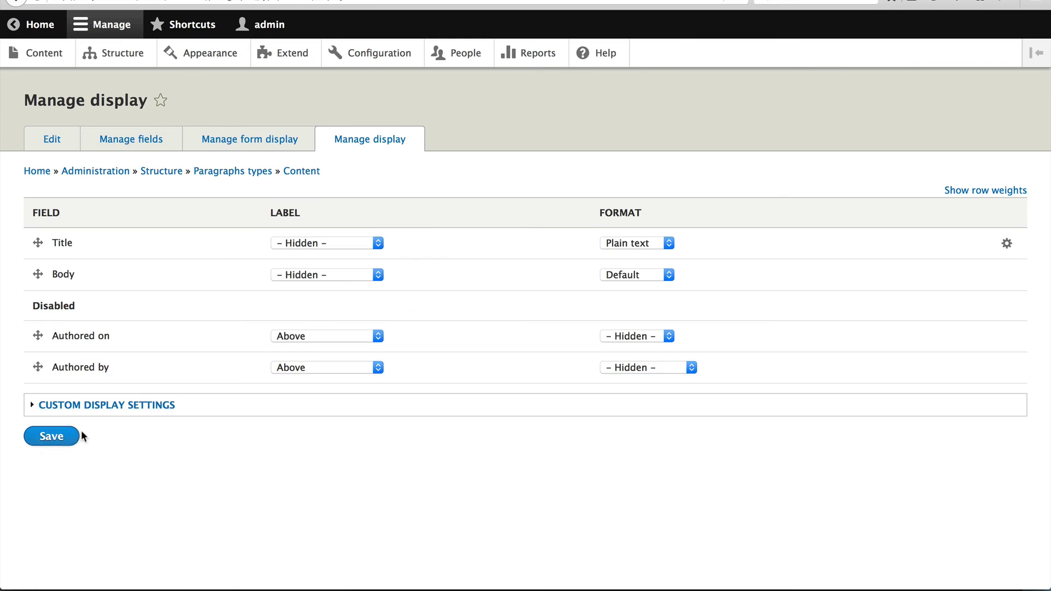
Enable a custom Preview display for Content and drag Body to Disabled.
{"action": "left_click", "coordinate": [101, 404]}
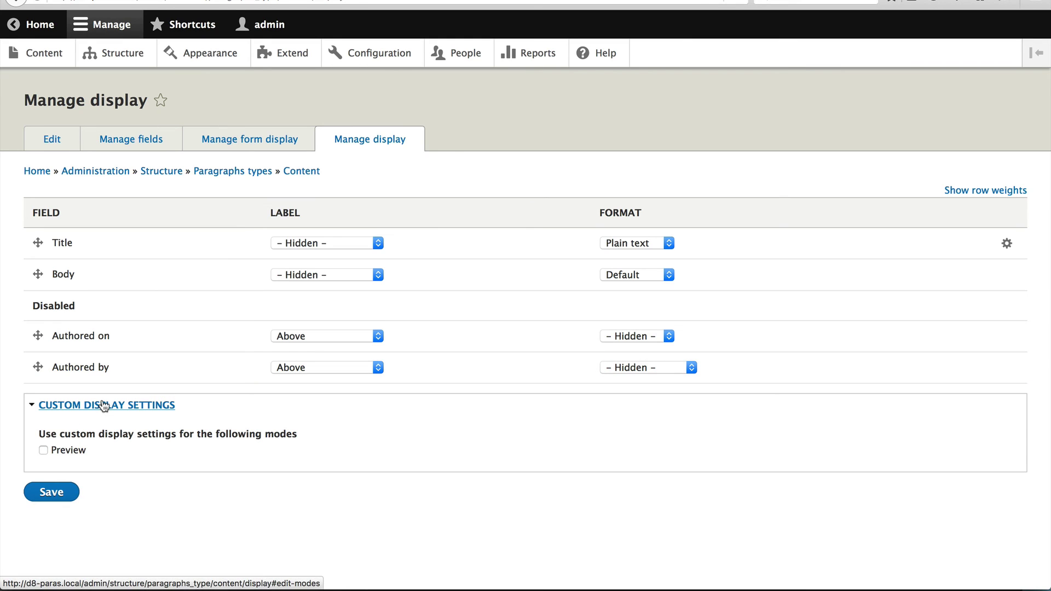
{"action": "left_click", "coordinate": [79, 453]}
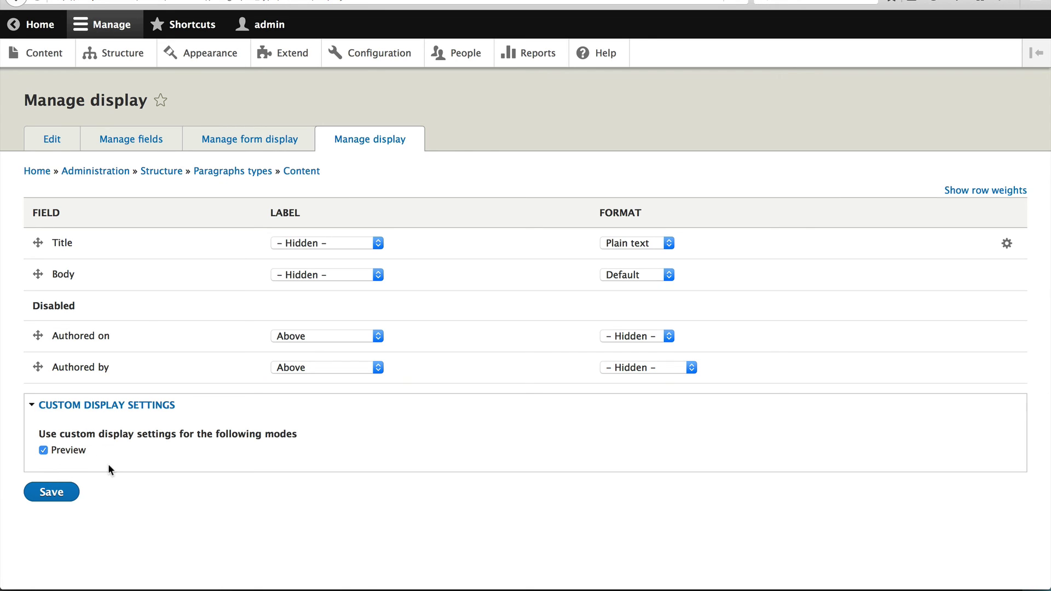
{"action": "left_click", "coordinate": [68, 481]}
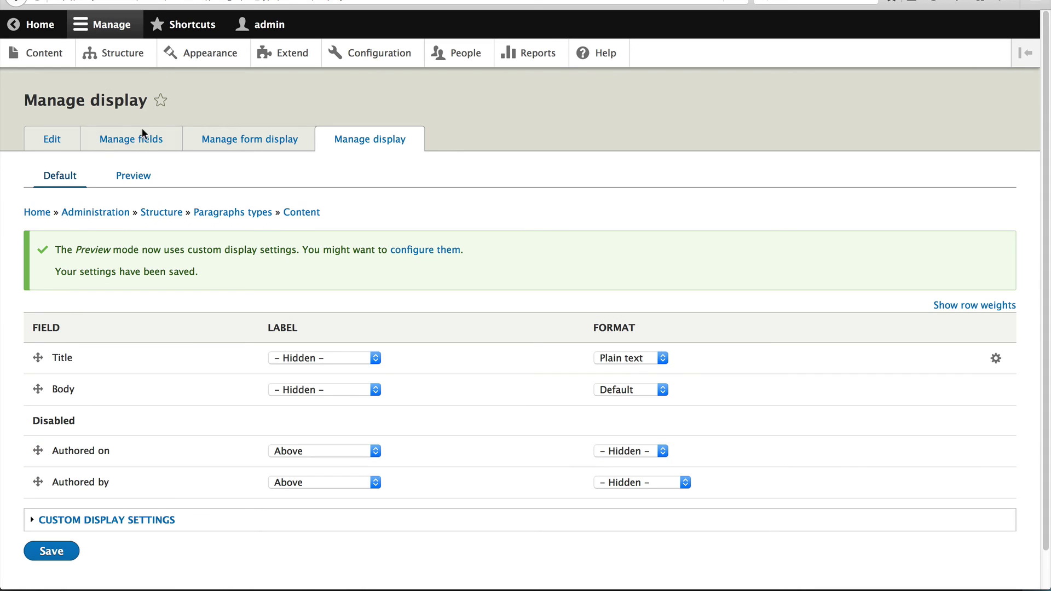
{"action": "left_click", "coordinate": [134, 178]}
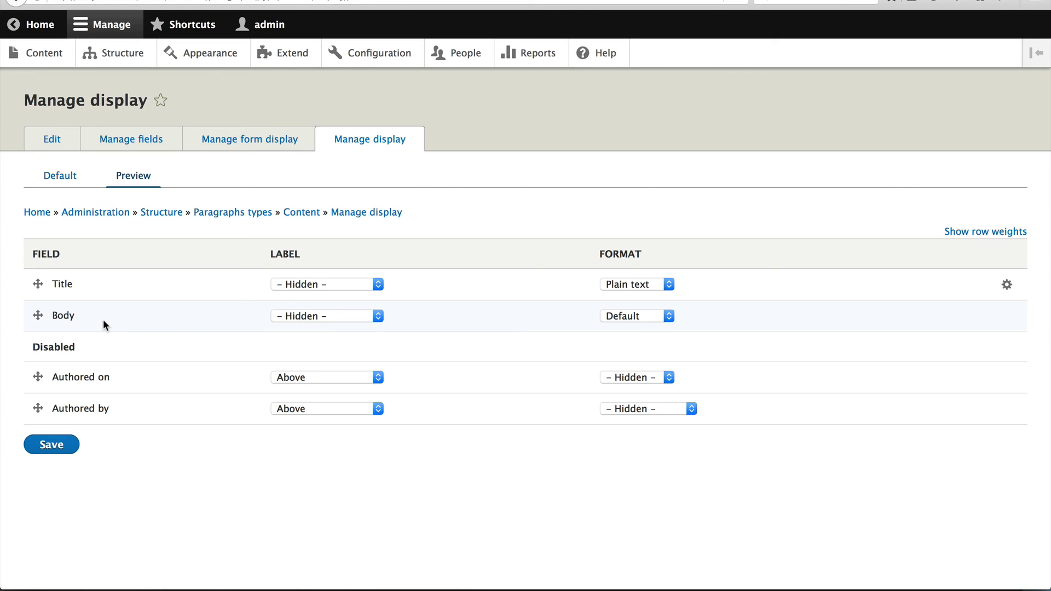
{"action": "left_click_drag", "start_coordinate": [38, 316], "coordinate": [36, 356]}
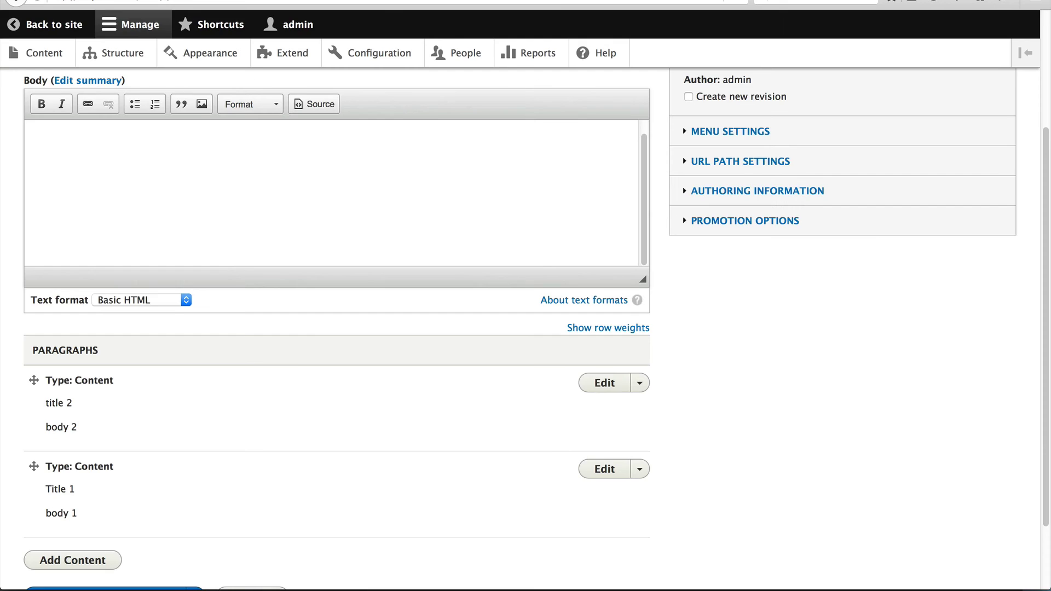
Reload the Test page edit form to see paragraphs showing only 'title 2' and 'Title 1'.
{"action": "key", "text": "super+l"}
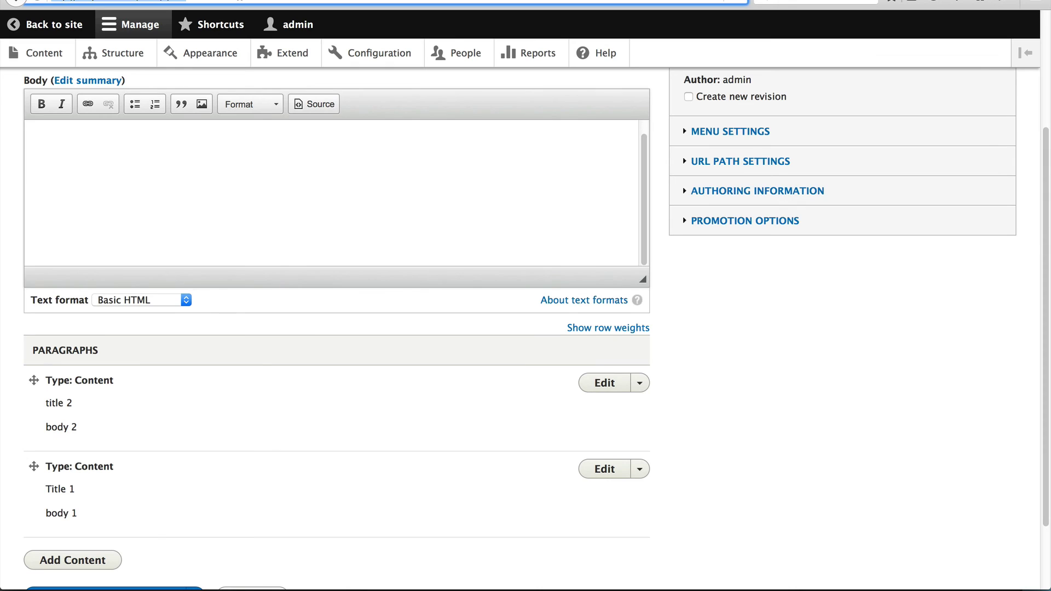
{"action": "key", "text": "Return"}
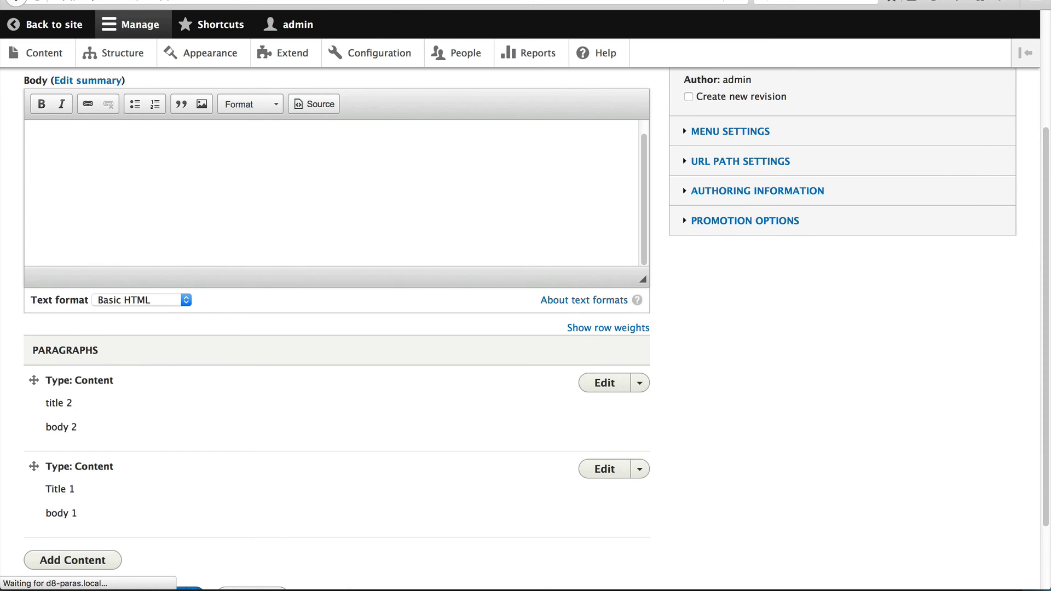
{"action": "scroll", "coordinate": [420, 271], "scroll_direction": "down", "scroll_amount": 5}
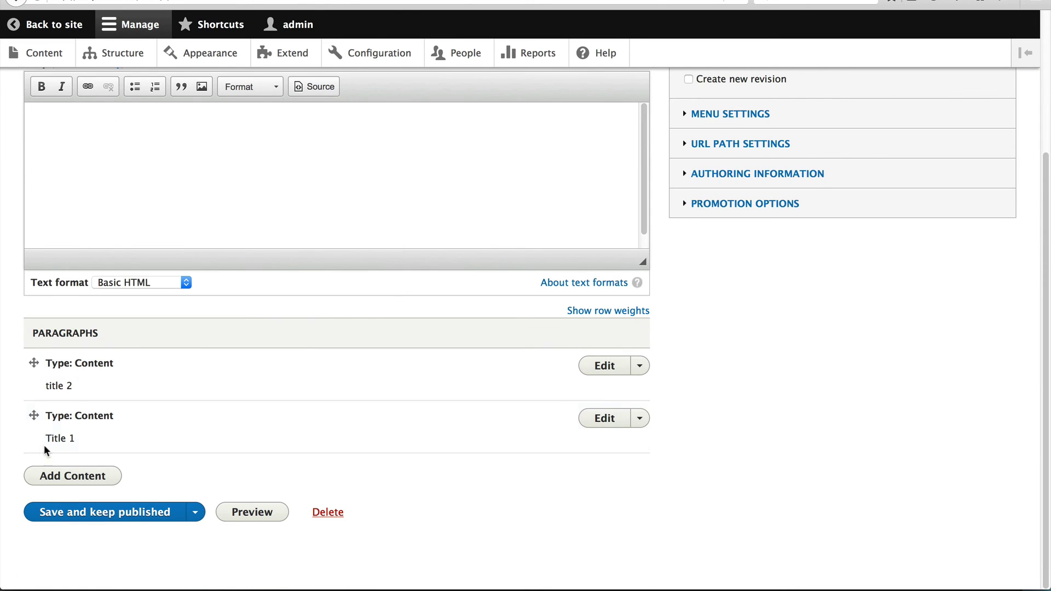